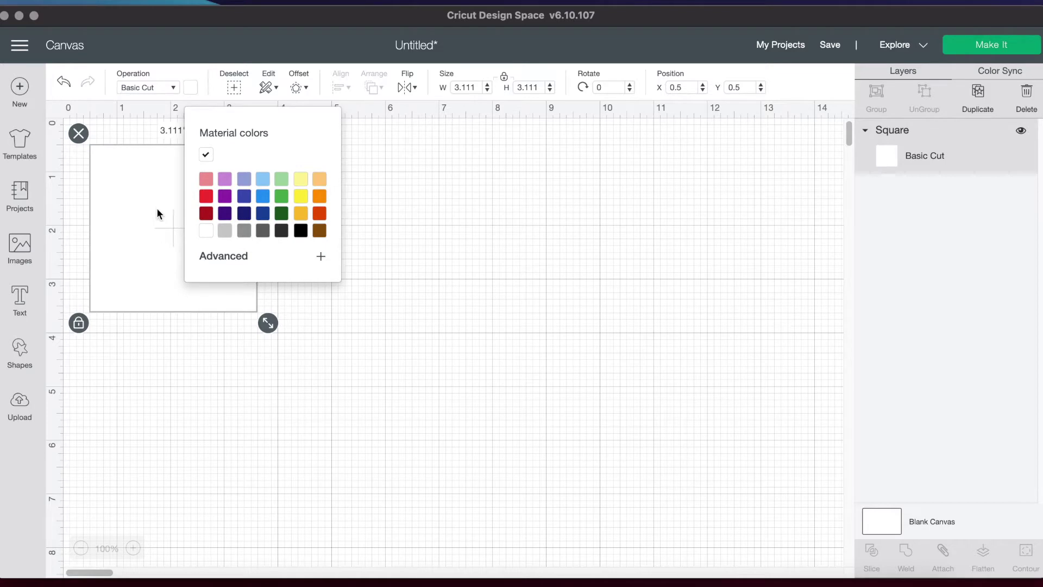
- Set the square's material color to white and resize it to 2 inches wide and high
click(207, 235)
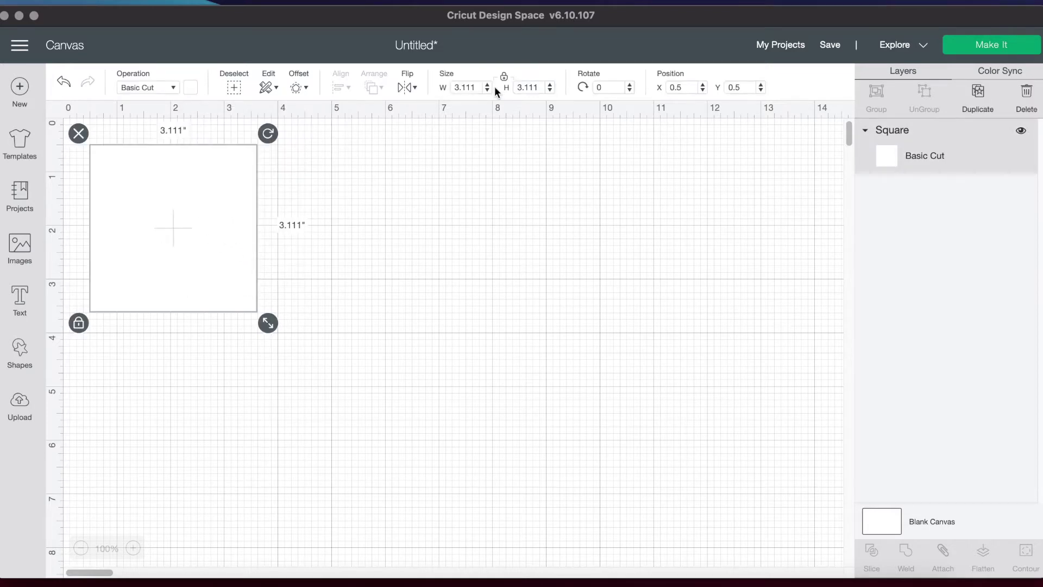
drag(477, 88, 438, 86)
text(2)
key(Return)
click(326, 300)
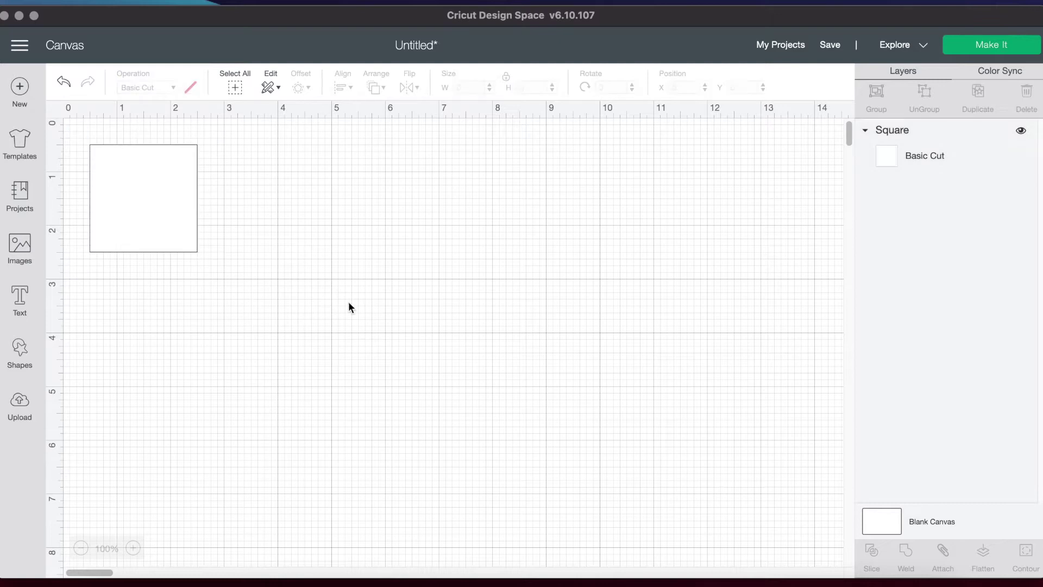
- Add a text object reading "PASTA" to the canvas
click(133, 547)
click(133, 547)
drag(98, 572, 18, 575)
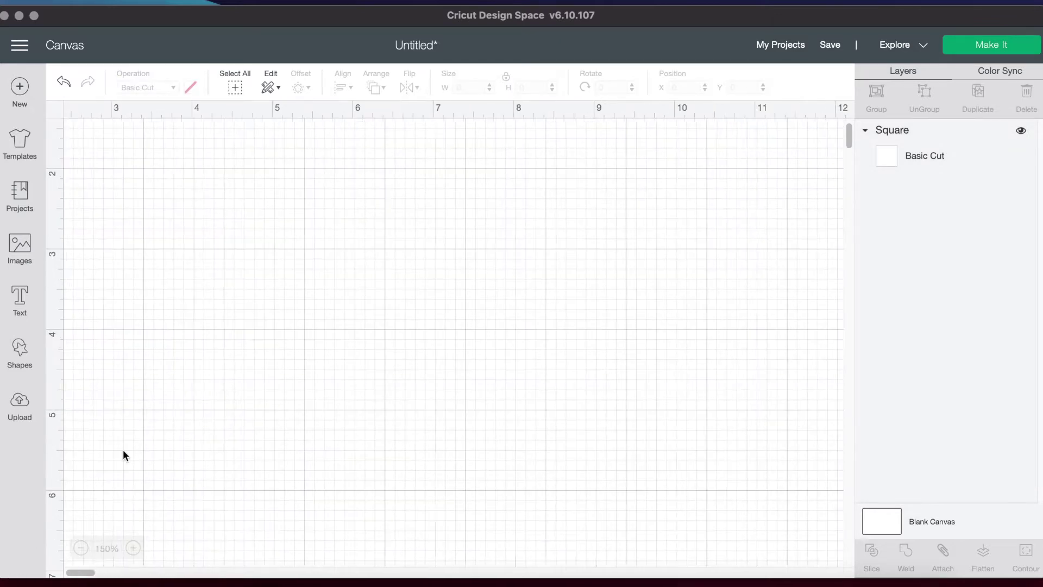
scroll(207, 390, left, 5)
scroll(207, 390, up, 4)
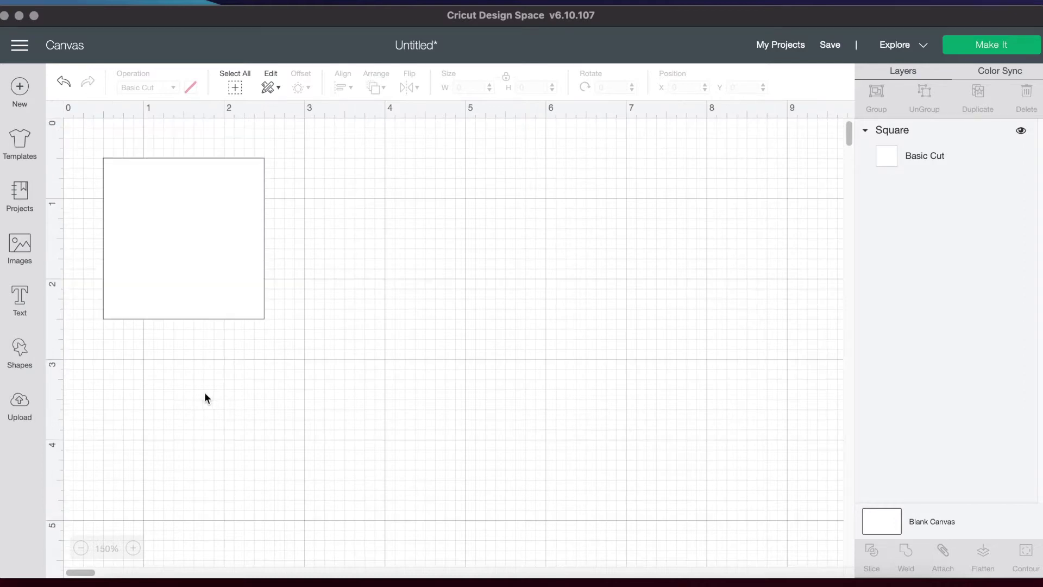
click(20, 300)
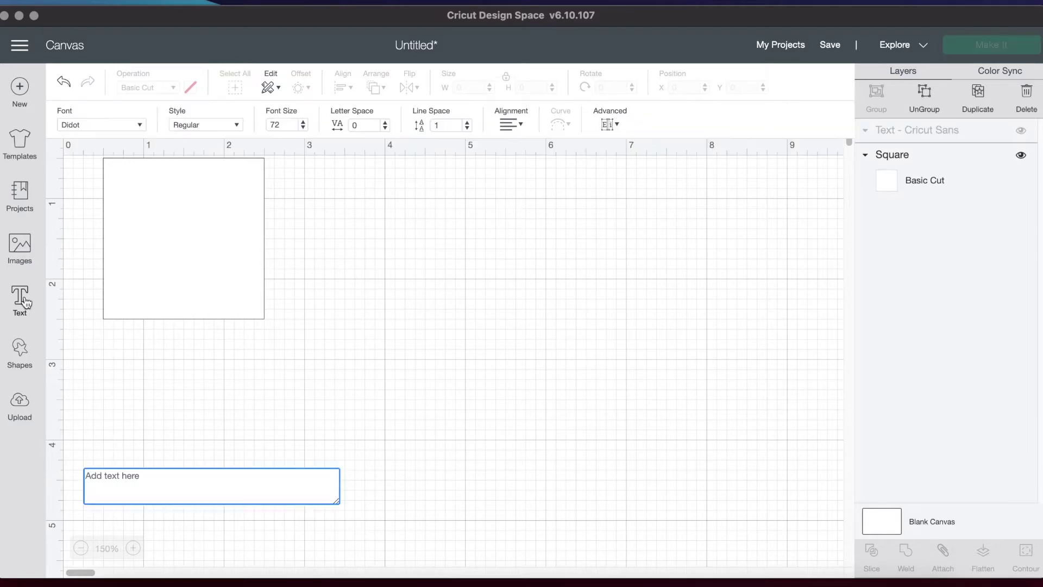
text(PASTA)
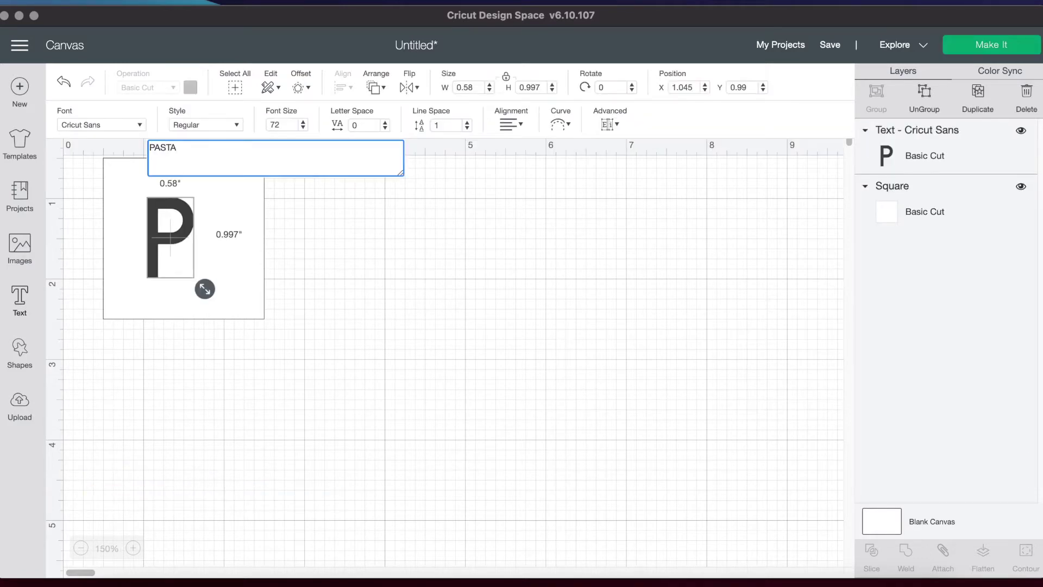
- Change the "PASTA" text to the Didot font and set its font size to 16
key(super+a)
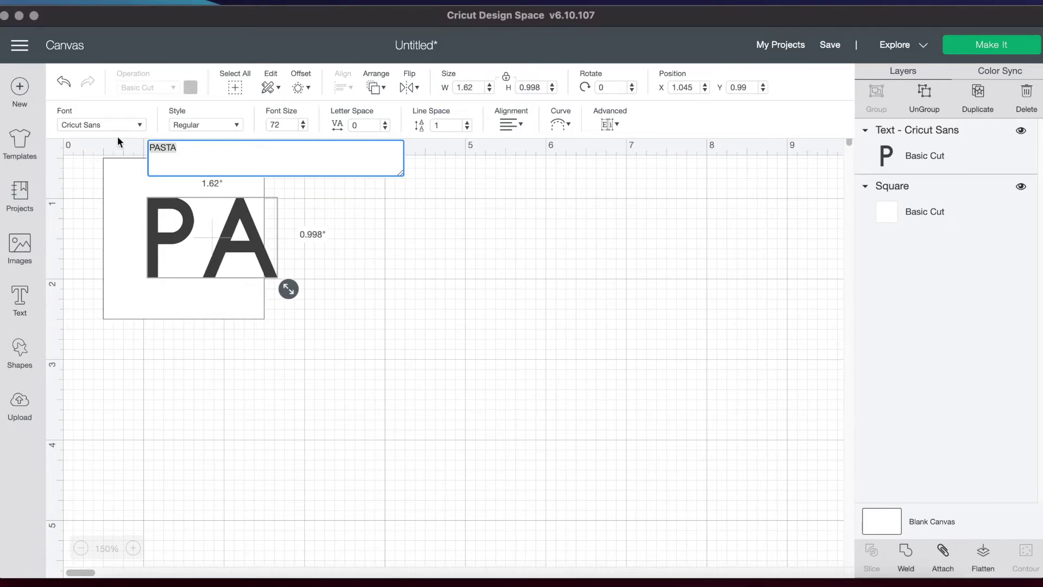
click(139, 126)
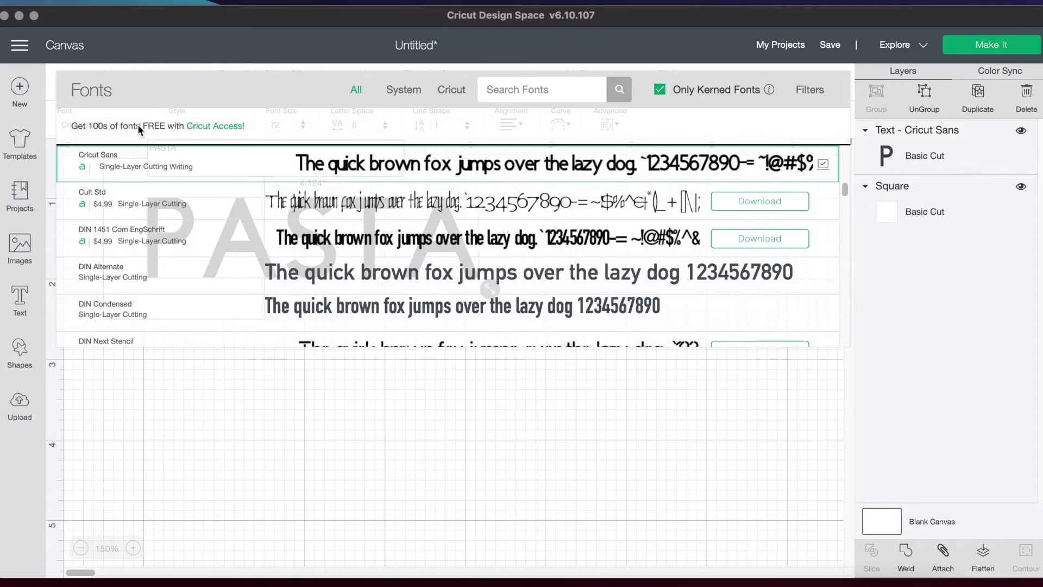
scroll(177, 208, up, 1)
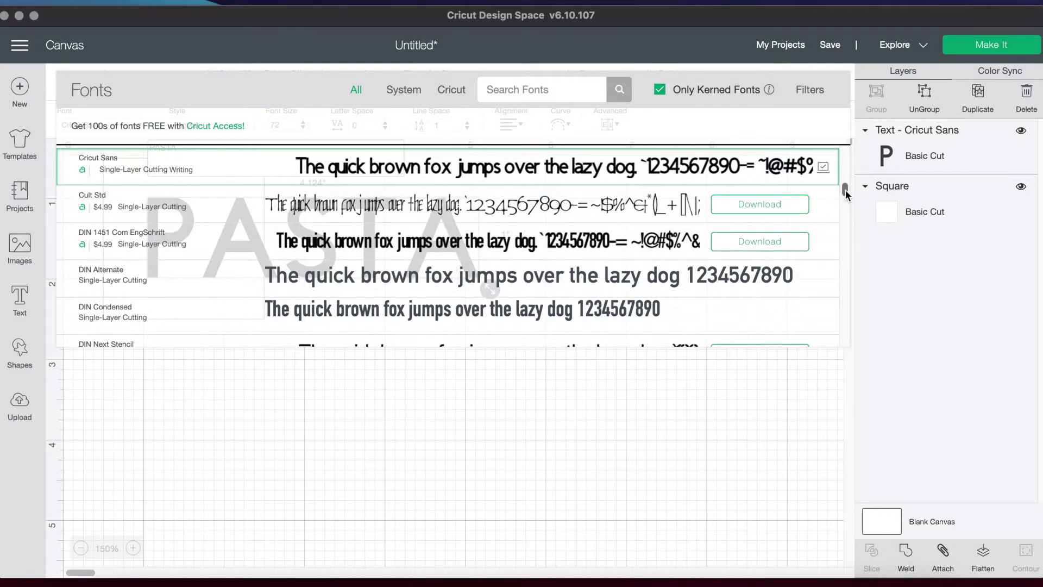
scroll(847, 201, down, 10)
scroll(846, 199, down, 5)
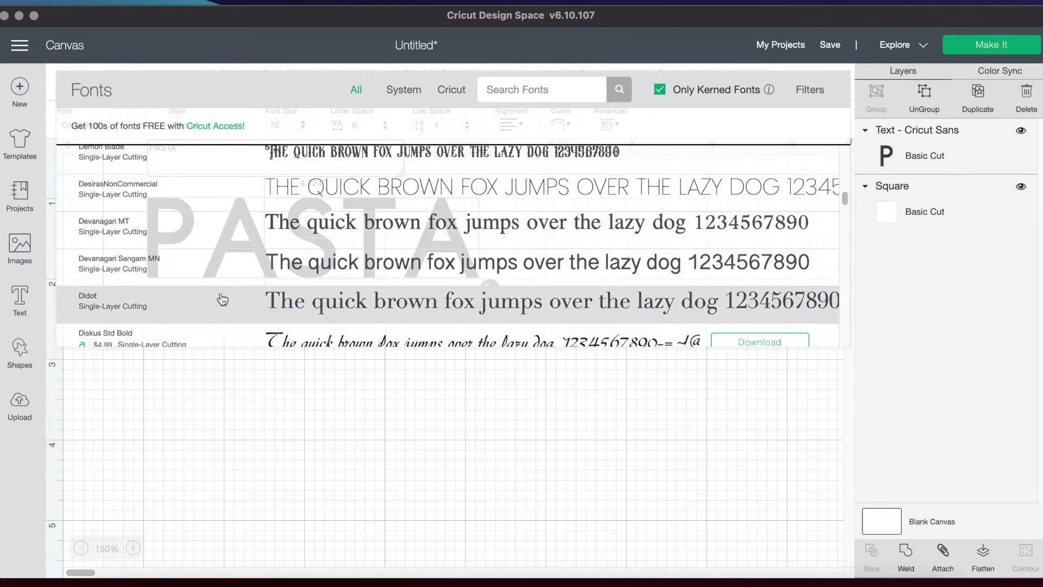
click(160, 311)
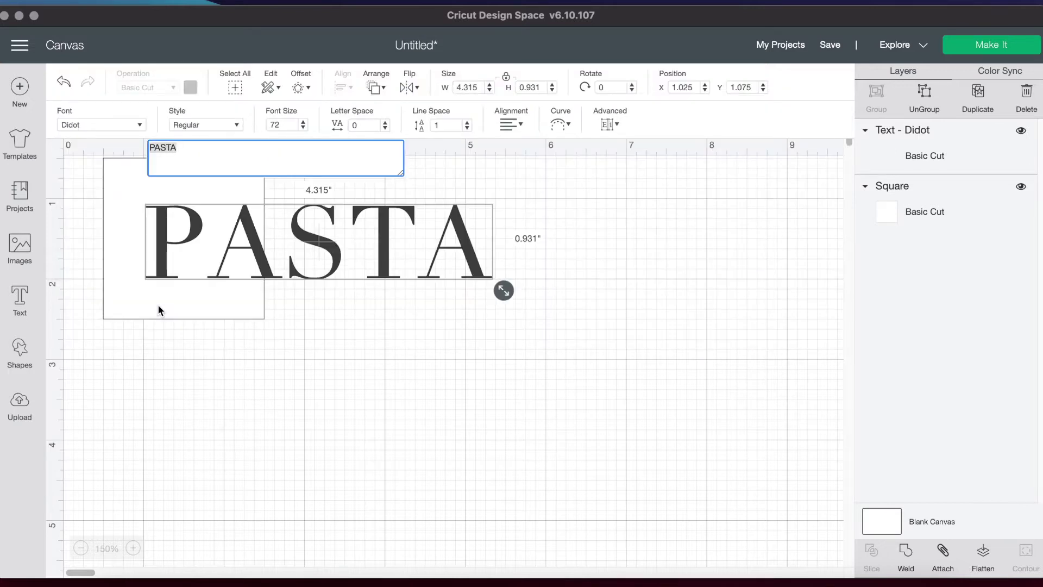
click(280, 125)
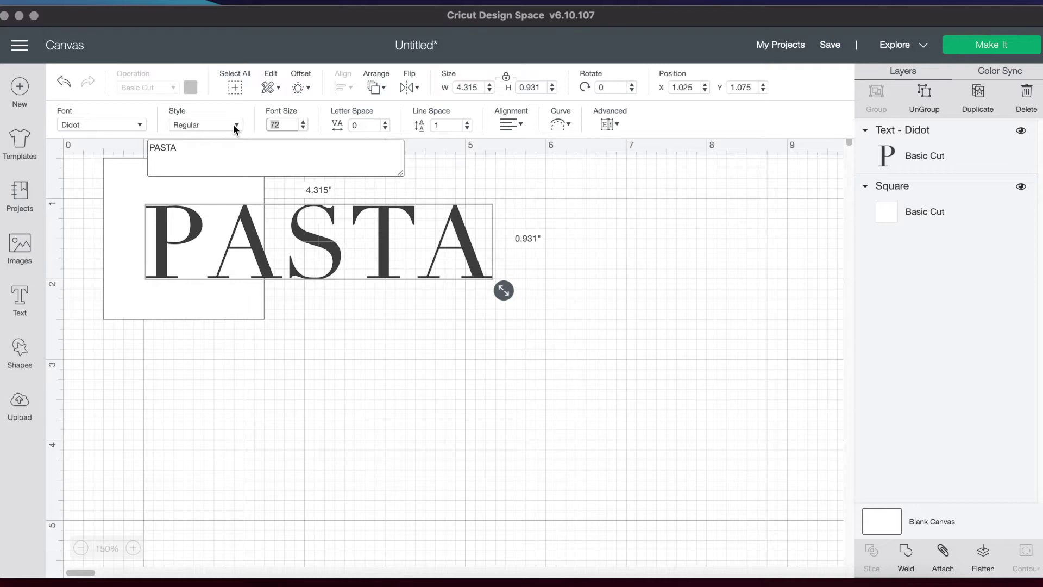
text(16)
key(Return)
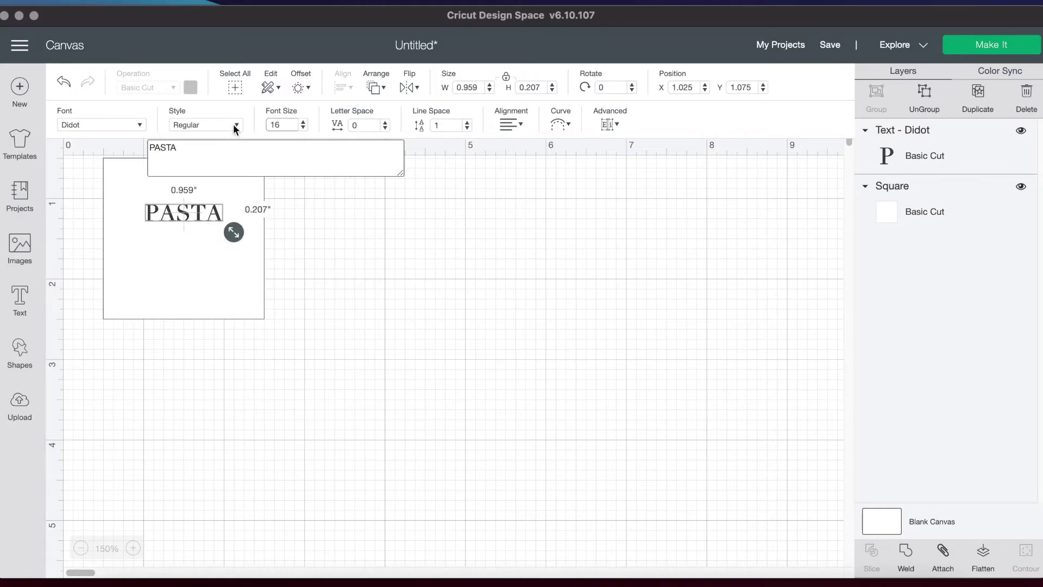
- Set the "PASTA" text's operation to standard Print Then Cut and its print color to black
click(191, 217)
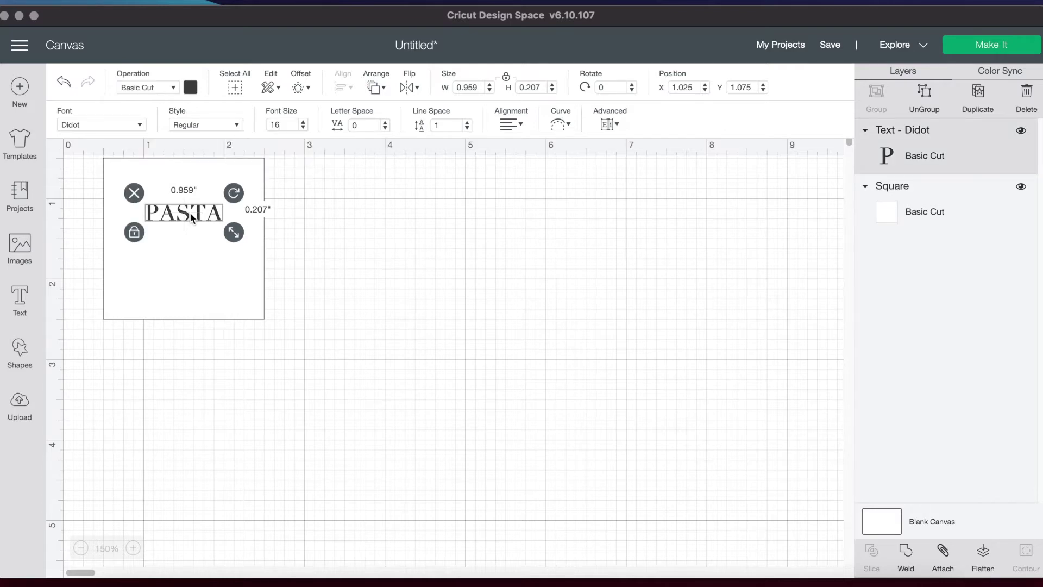
click(174, 88)
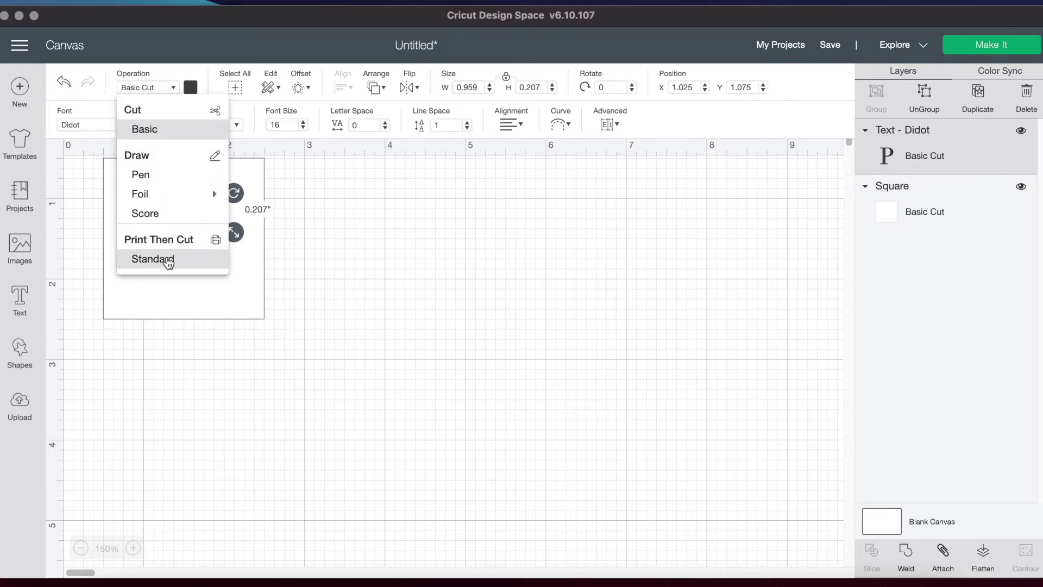
click(168, 260)
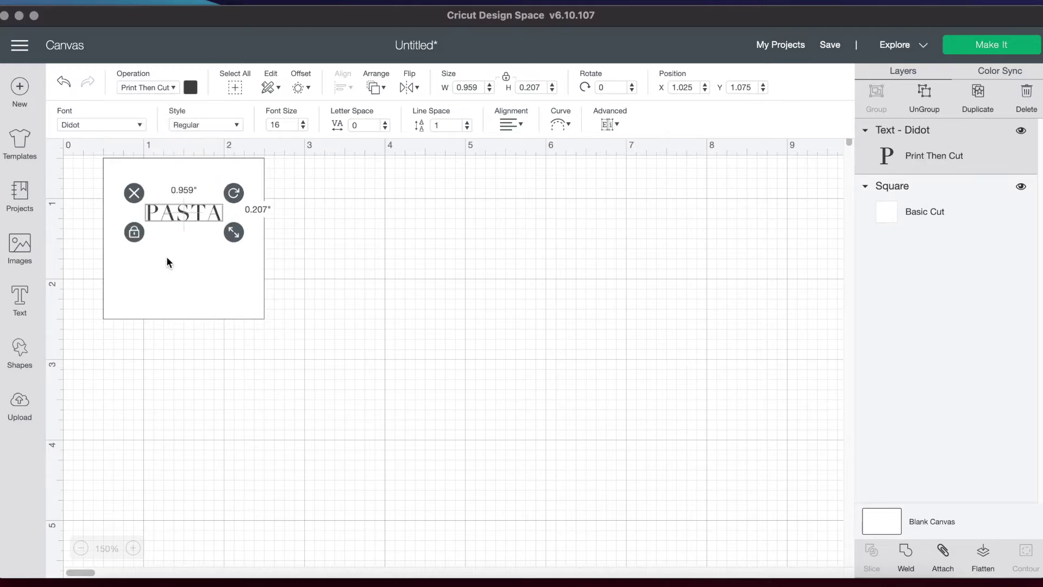
click(190, 88)
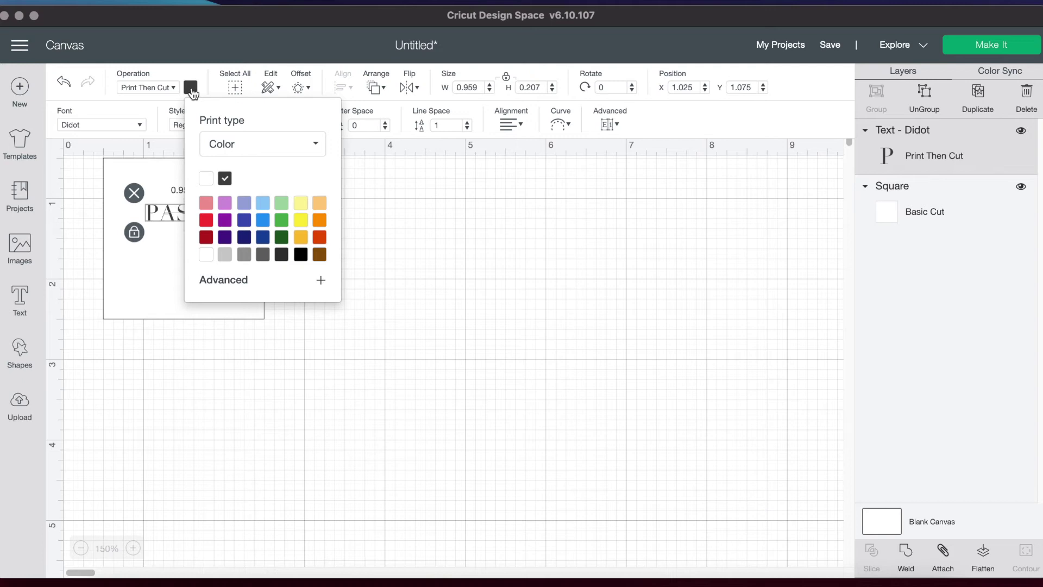
click(300, 254)
click(166, 222)
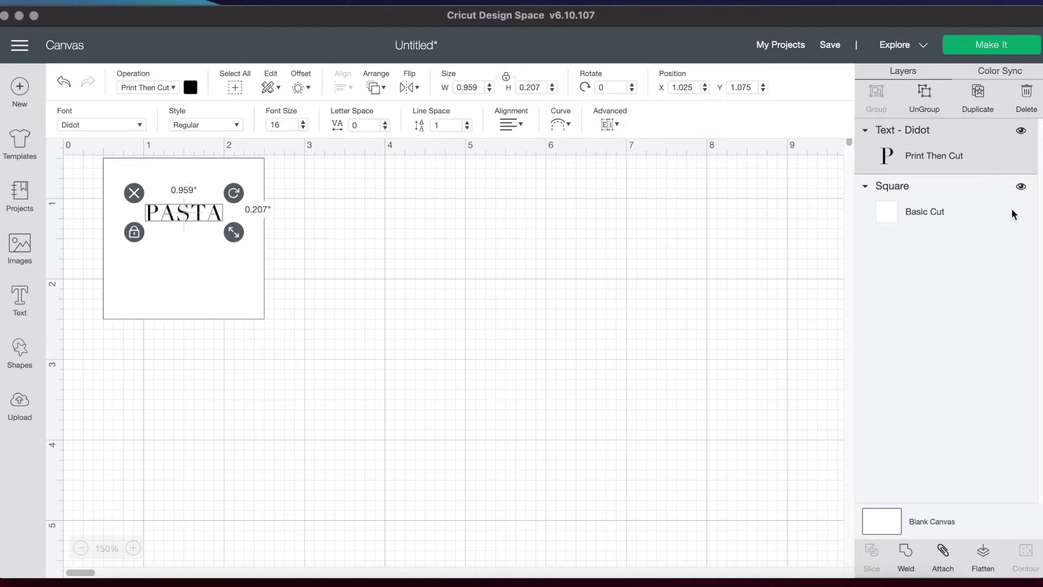
- Center the "PASTA" text horizontally with the square
shift+click(972, 211)
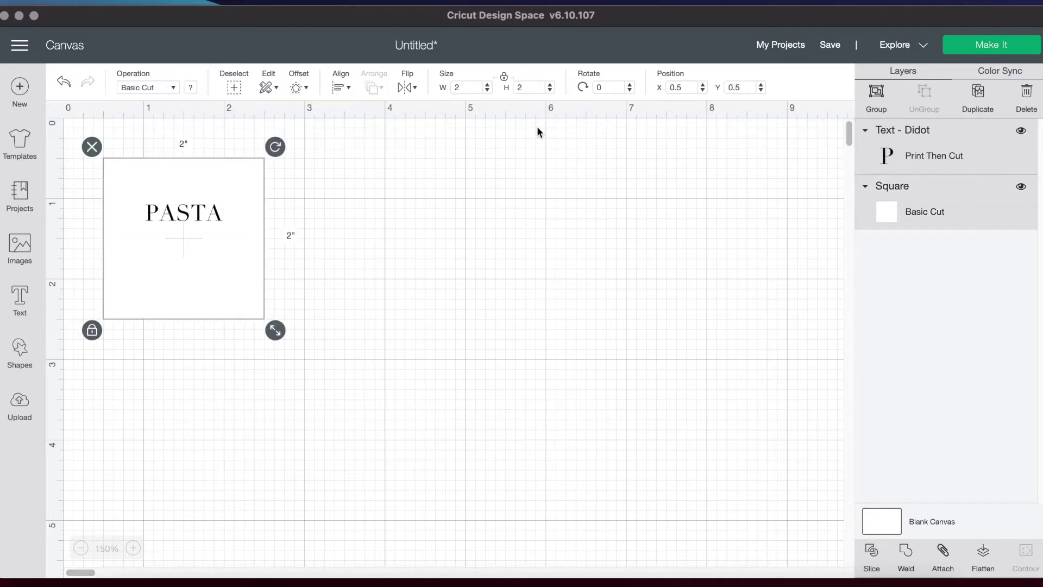
click(341, 89)
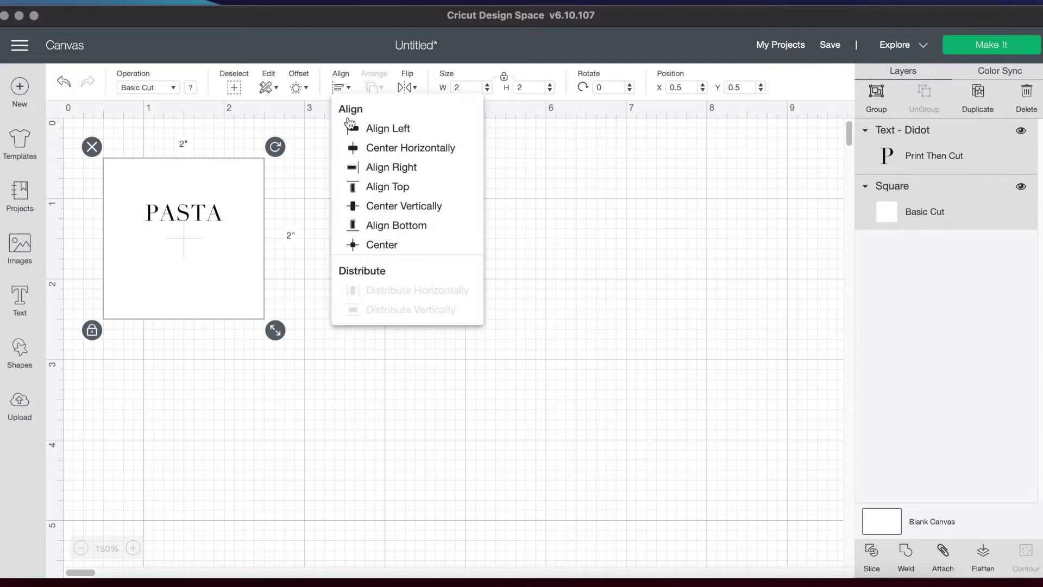
click(373, 146)
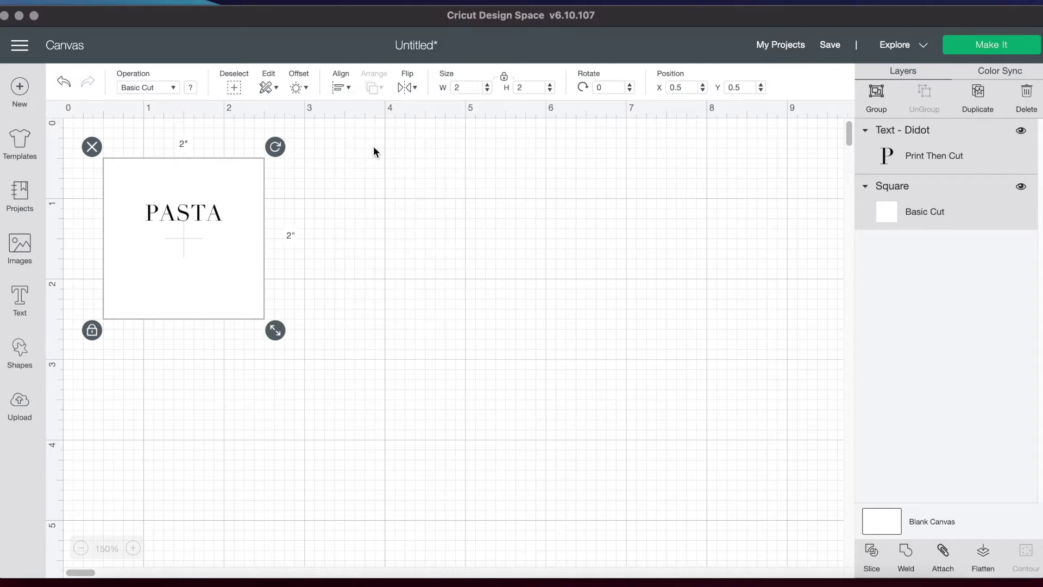
click(335, 217)
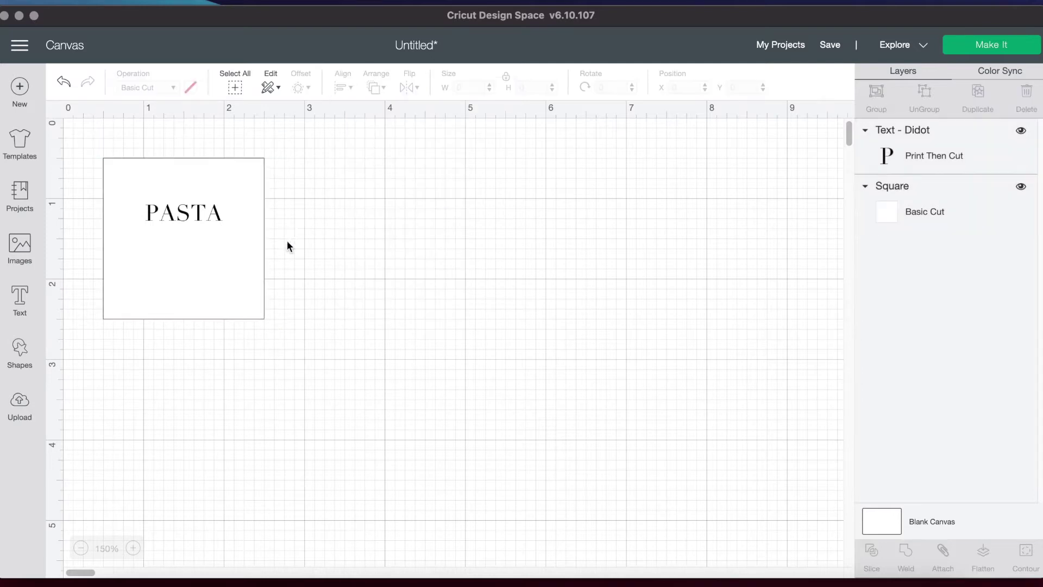
- Add a second text object reading "no. 30 | grains" and set its font size to 8
click(21, 300)
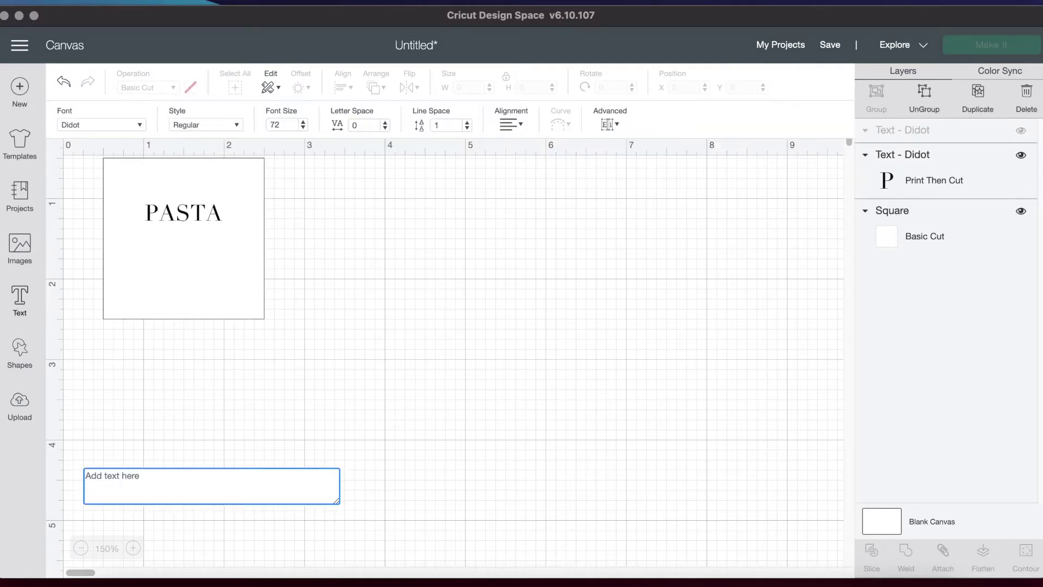
text(no. 3)
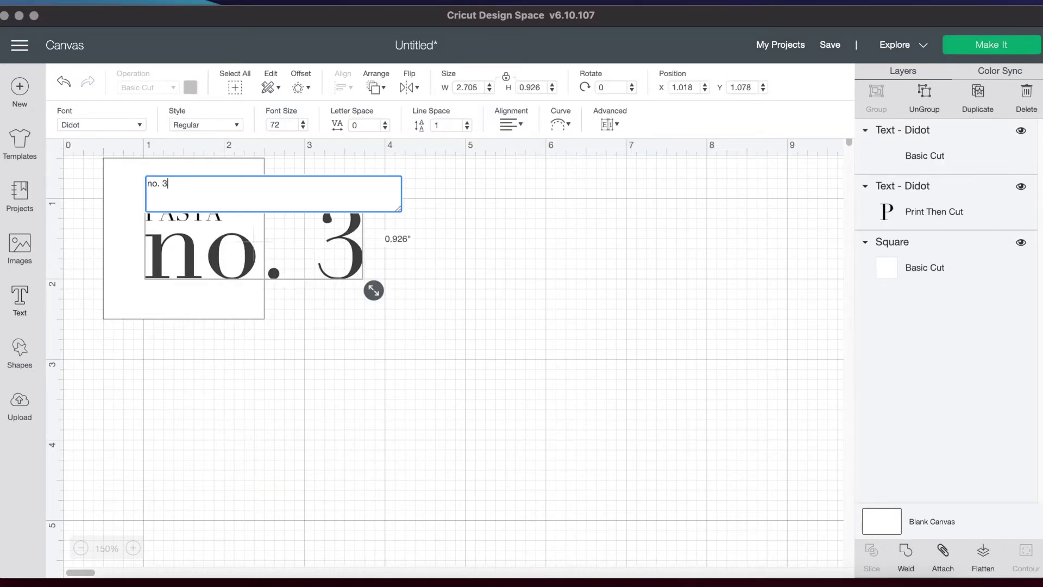
text(0 | grains)
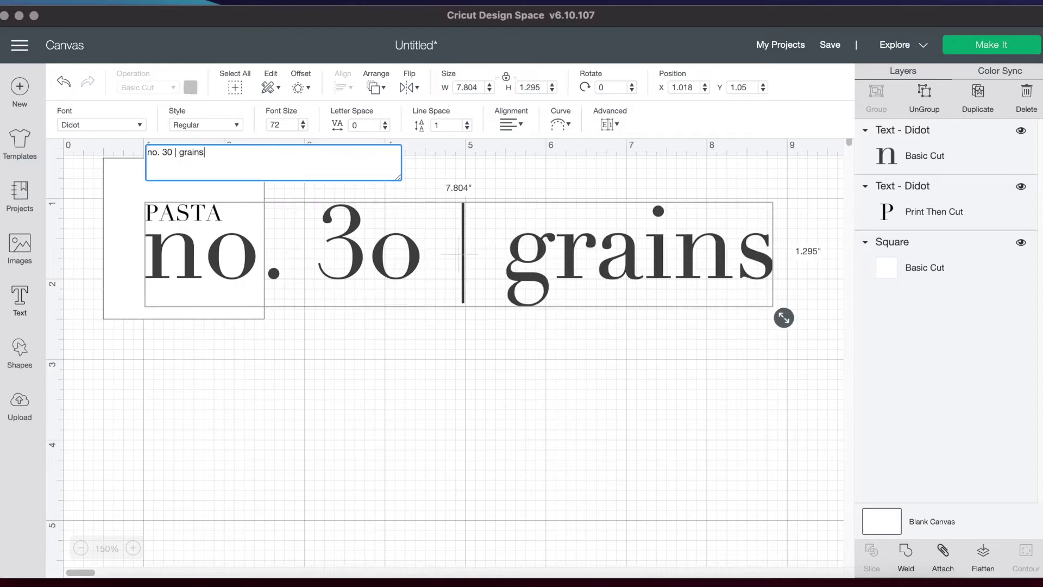
key(super+a)
drag(283, 125, 228, 129)
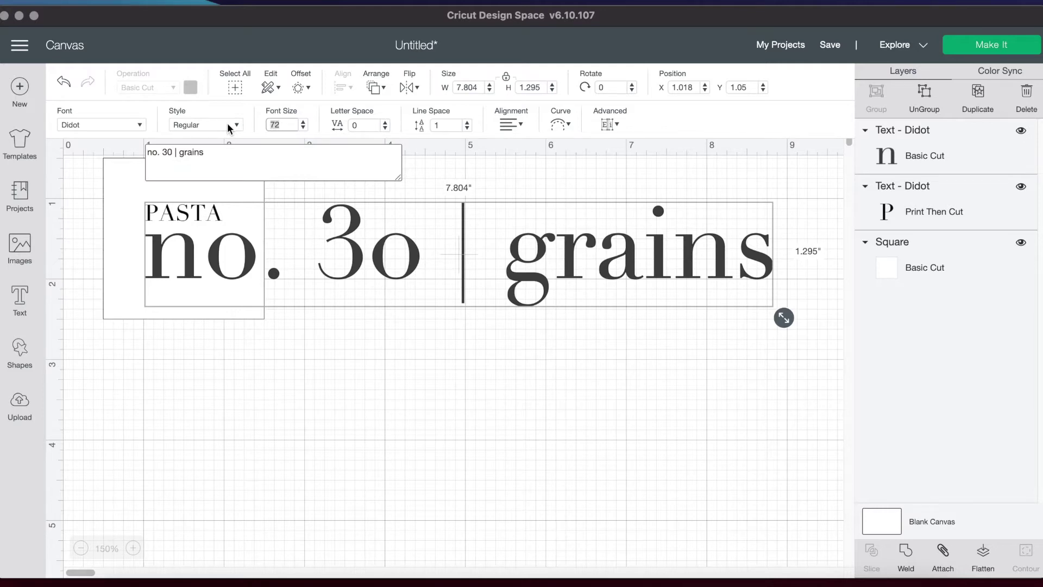
text(8)
key(Return)
- Set the "no. 30 | grains" text's letter spacing to 3 and move it just beneath "PASTA"
double_click(355, 126)
text(3)
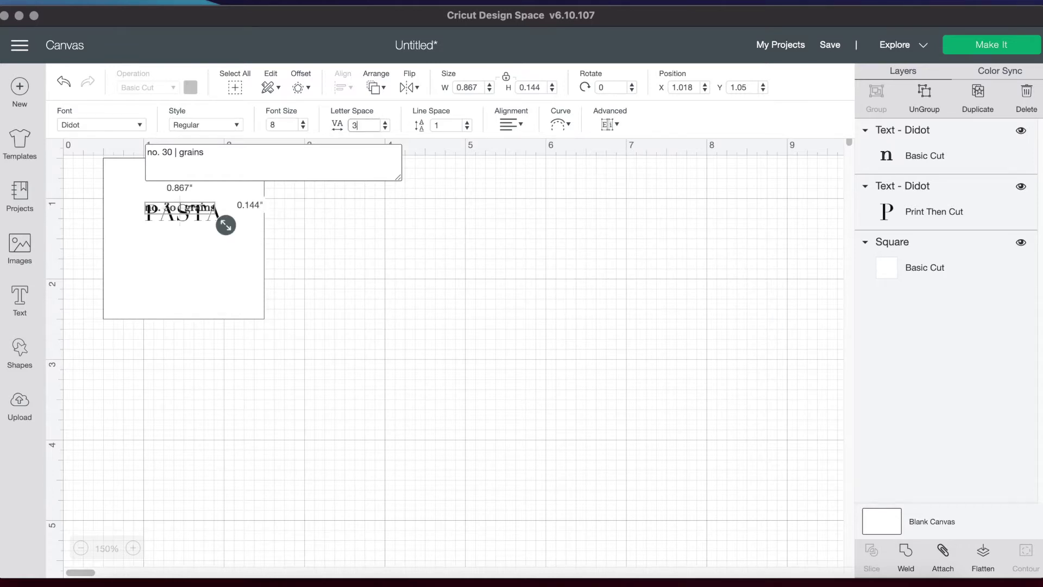
key(Return)
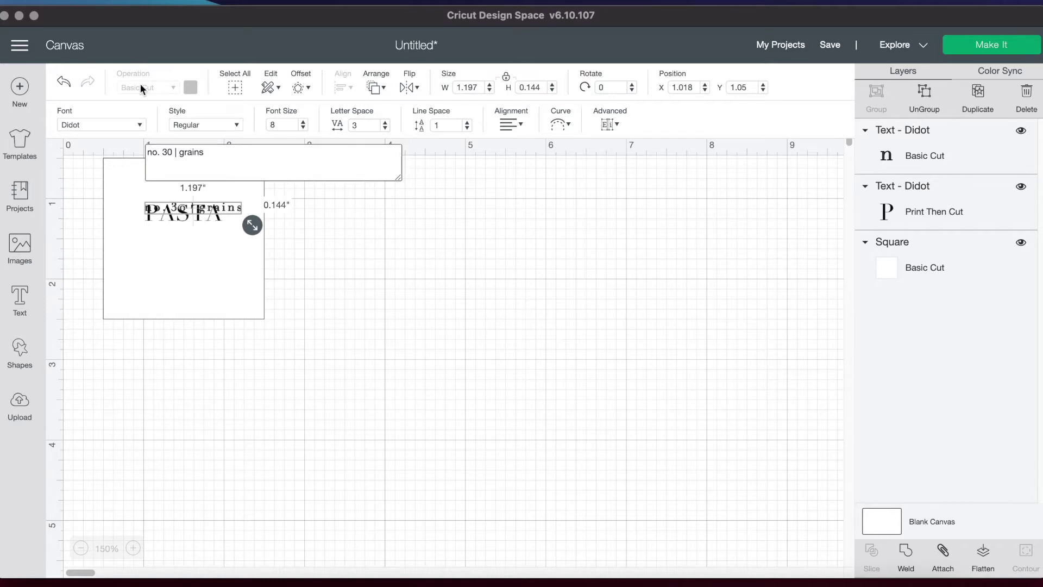
drag(221, 210, 214, 237)
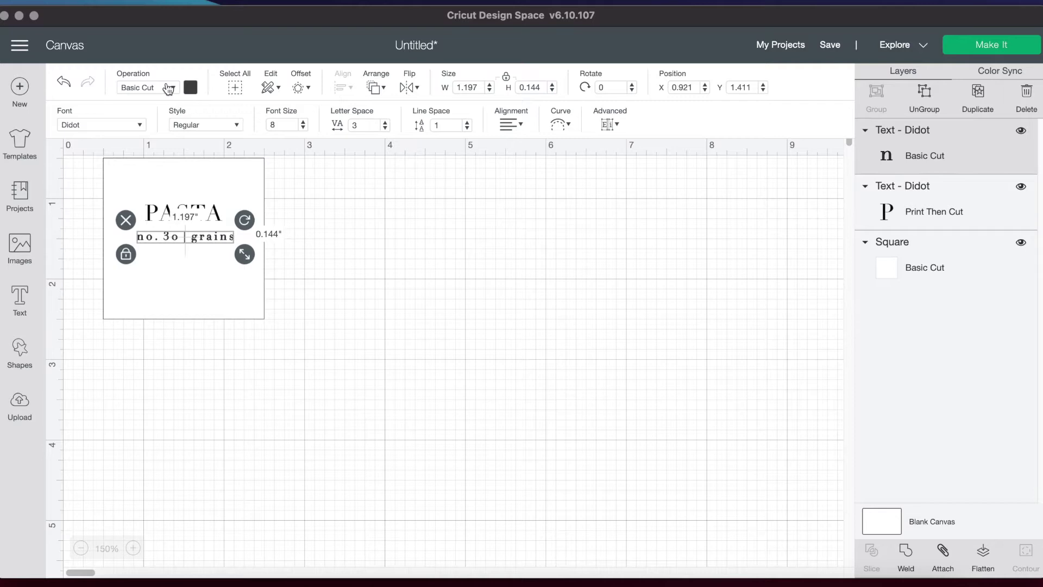
- Set the "no. 30 | grains" text's operation to standard Print Then Cut and its print color to black
click(168, 89)
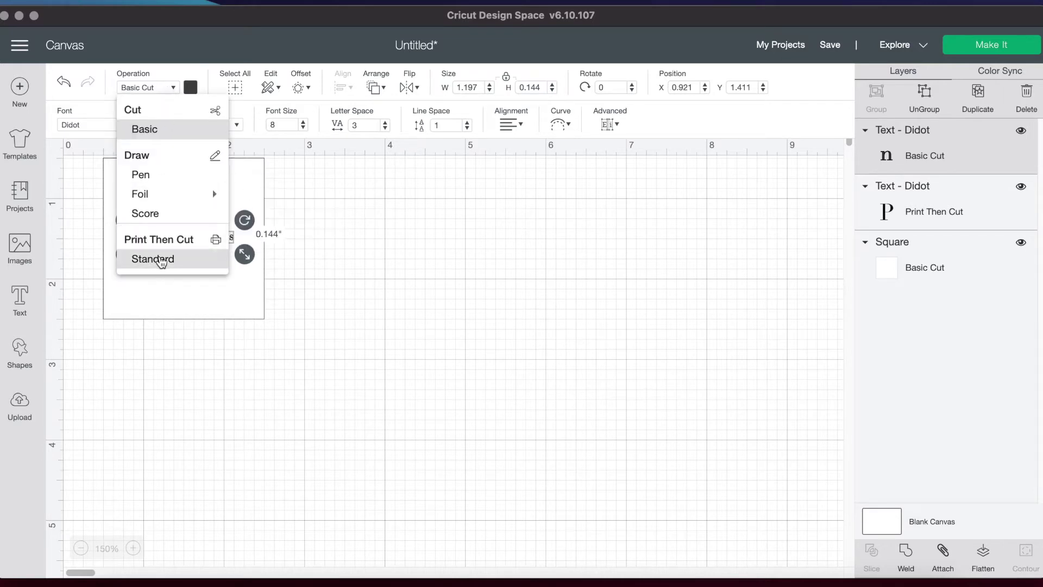
click(160, 260)
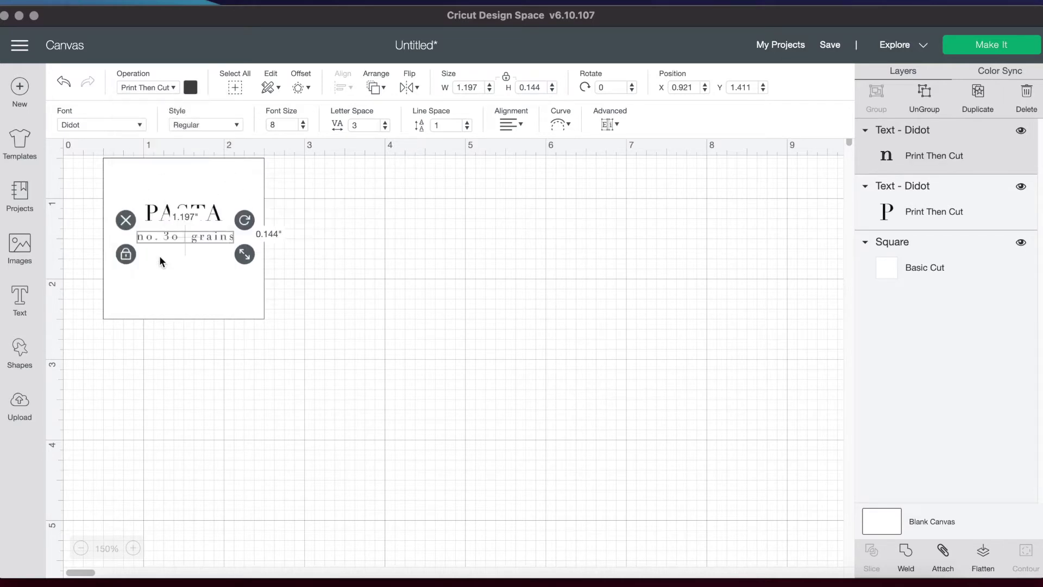
click(190, 88)
click(224, 178)
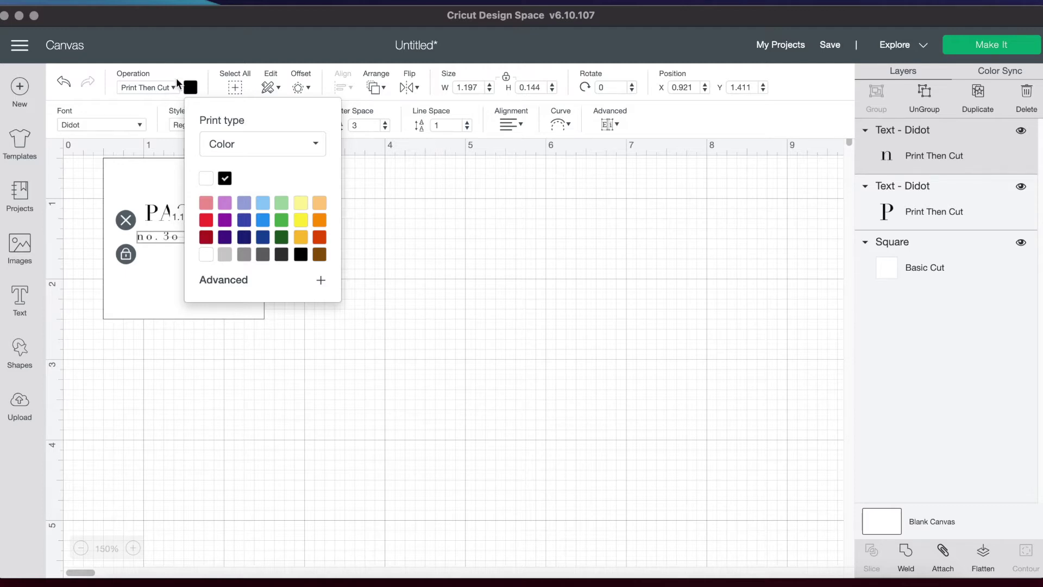
click(190, 88)
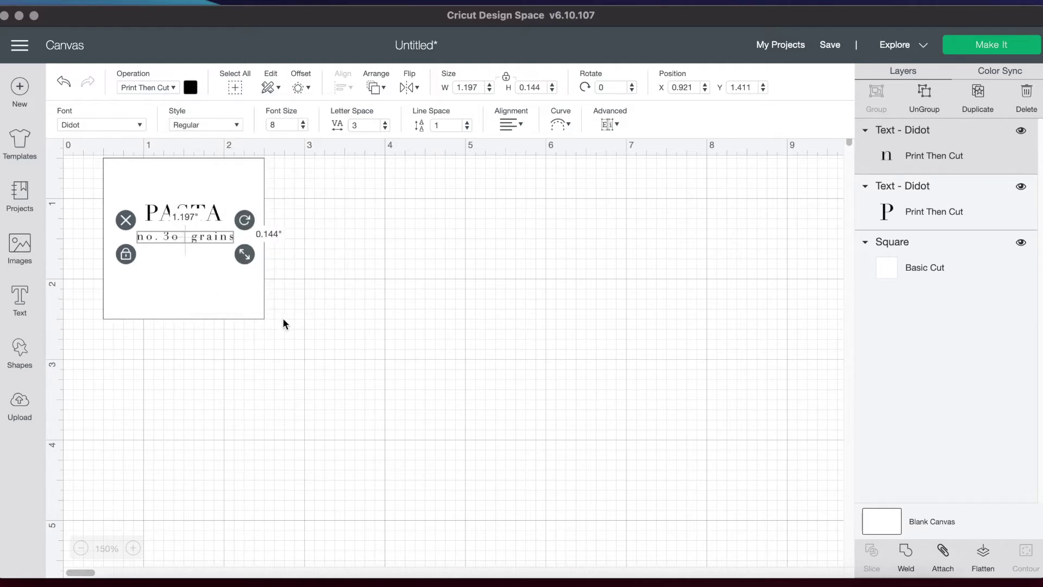
- Center the "no. 30 | grains" text horizontally with the square
click(244, 291)
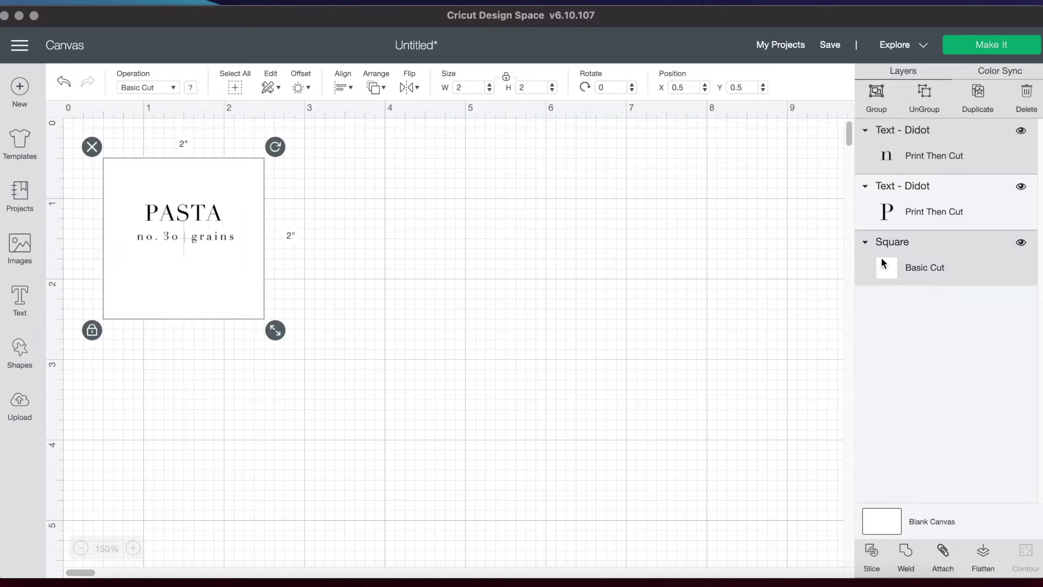
click(343, 87)
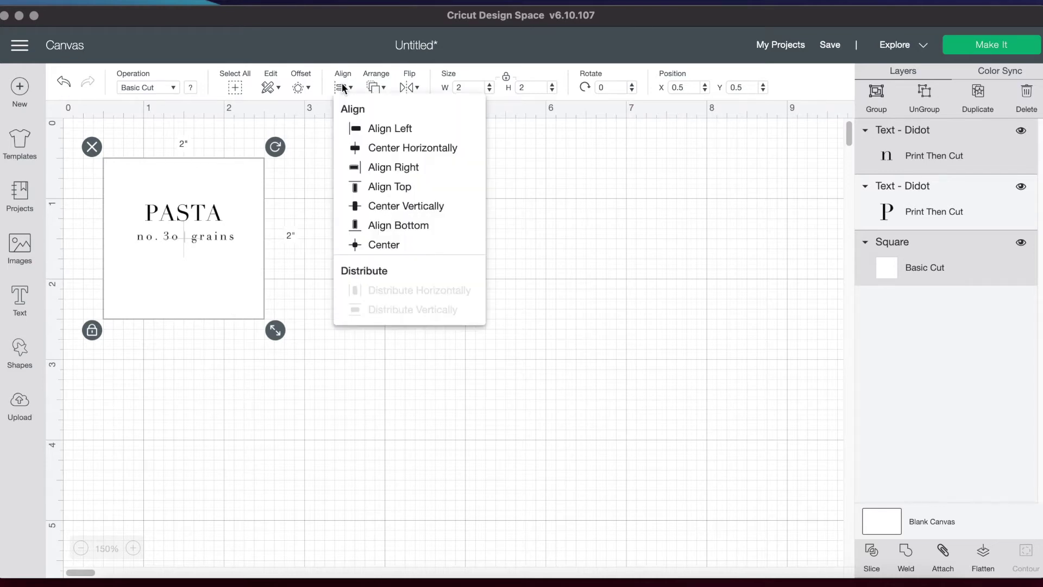
click(362, 148)
click(360, 237)
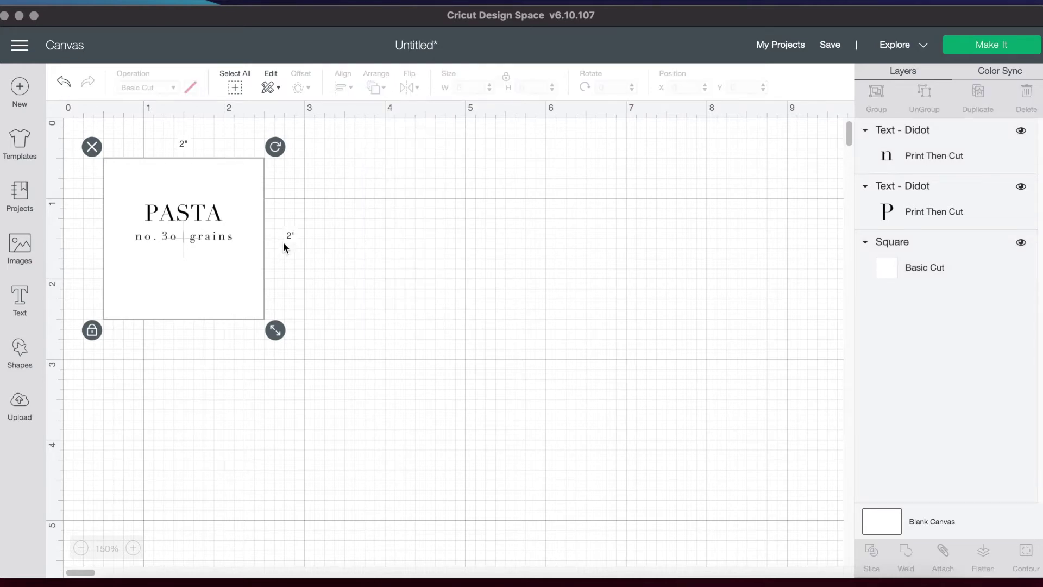
- Add a third text object made of a row of underscores to form a line, with font size 14
click(24, 305)
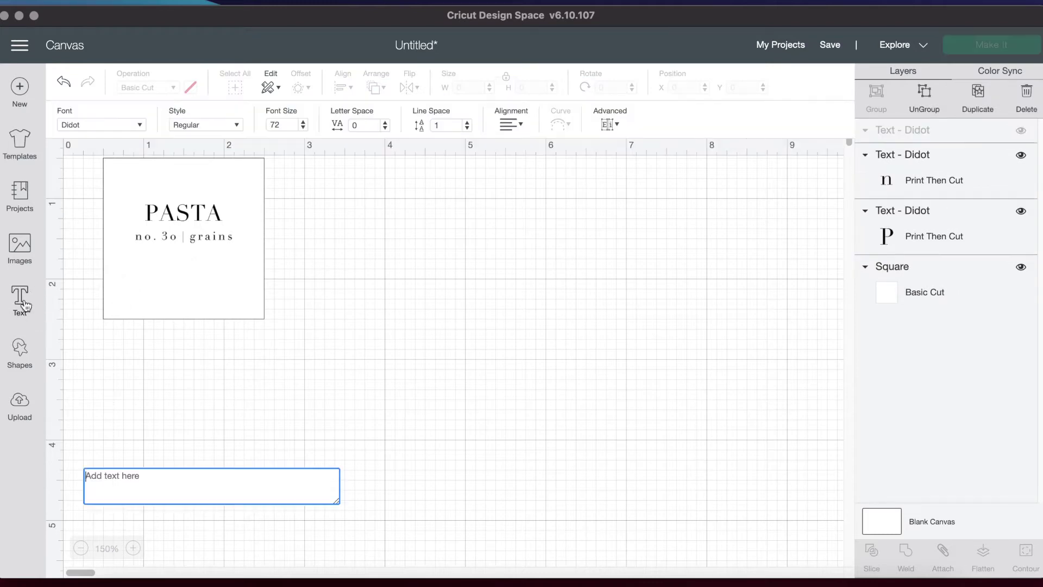
text(_______________)
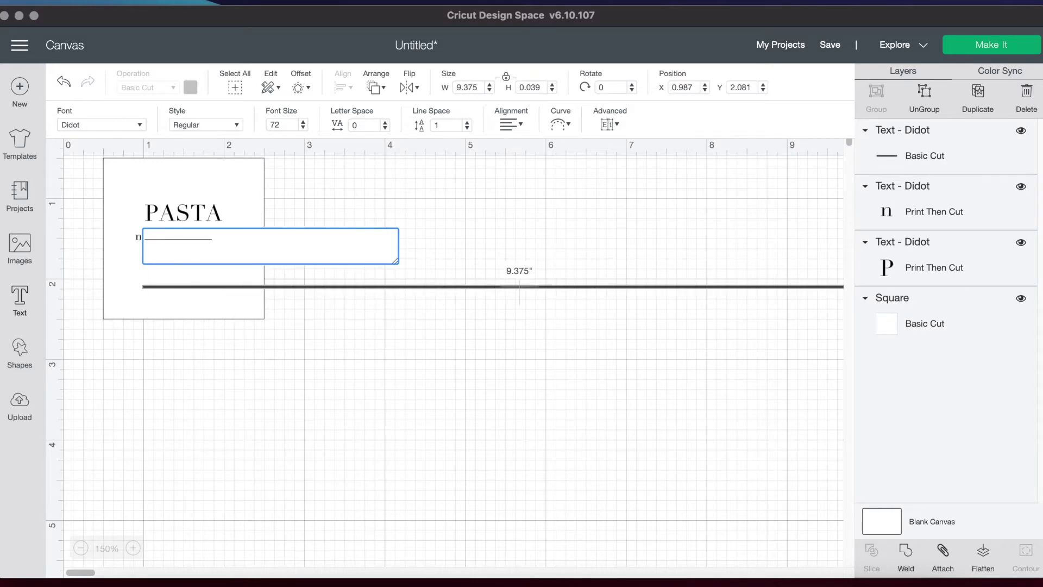
key(super+a)
click(266, 124)
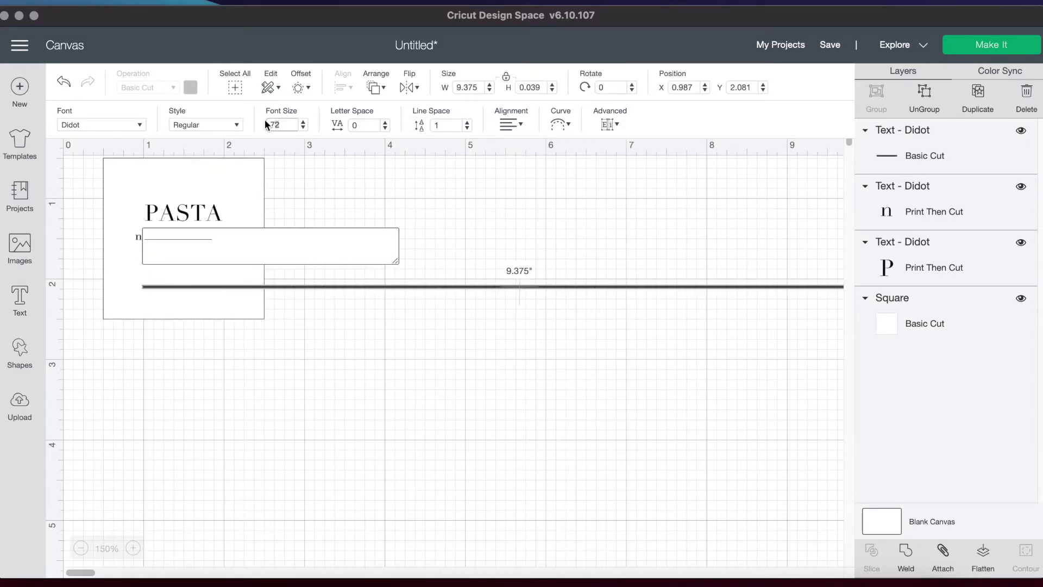
text(14)
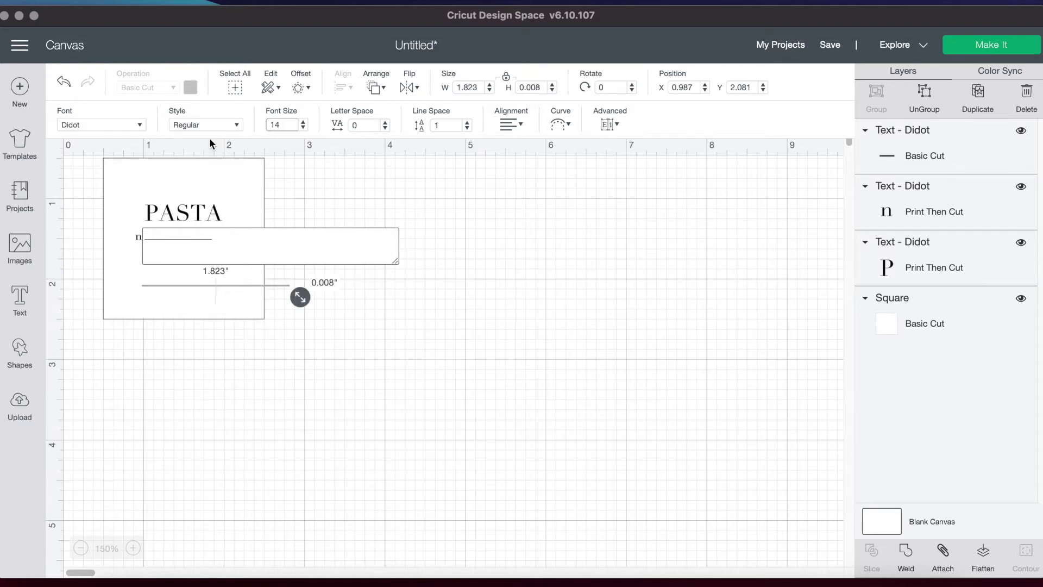
- Make the underscore line bold and remove underscores until it is about 1.34 inches wide
click(216, 128)
click(220, 186)
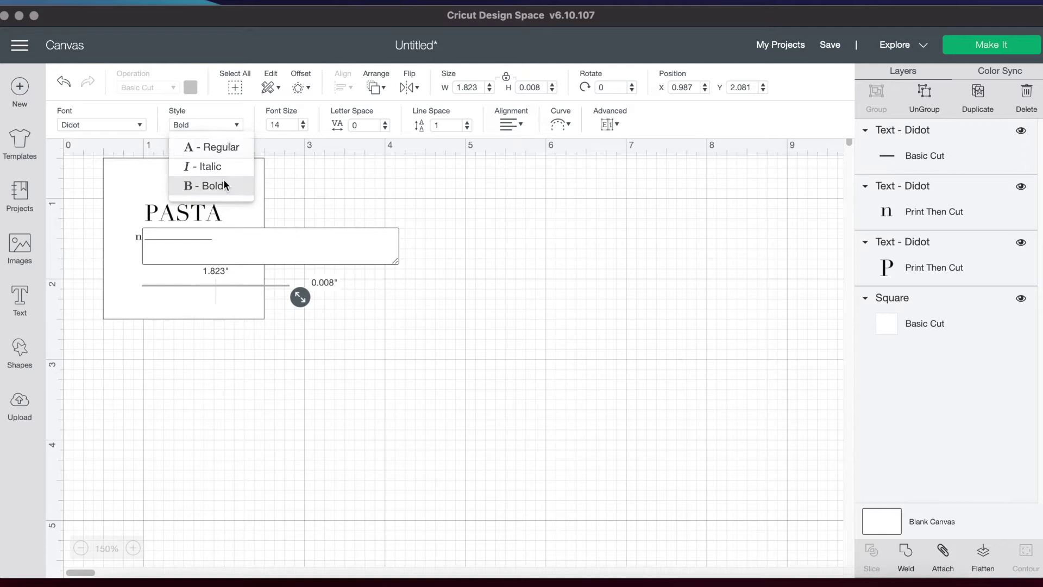
click(227, 234)
key(BackSpace)
key(BackSpace)
key(BackSpace)
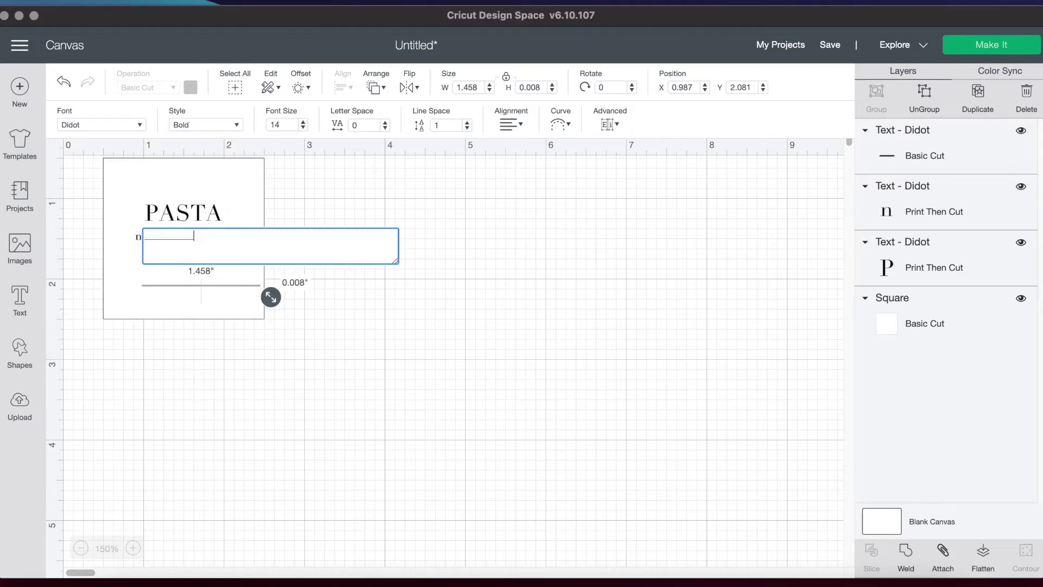
key(BackSpace)
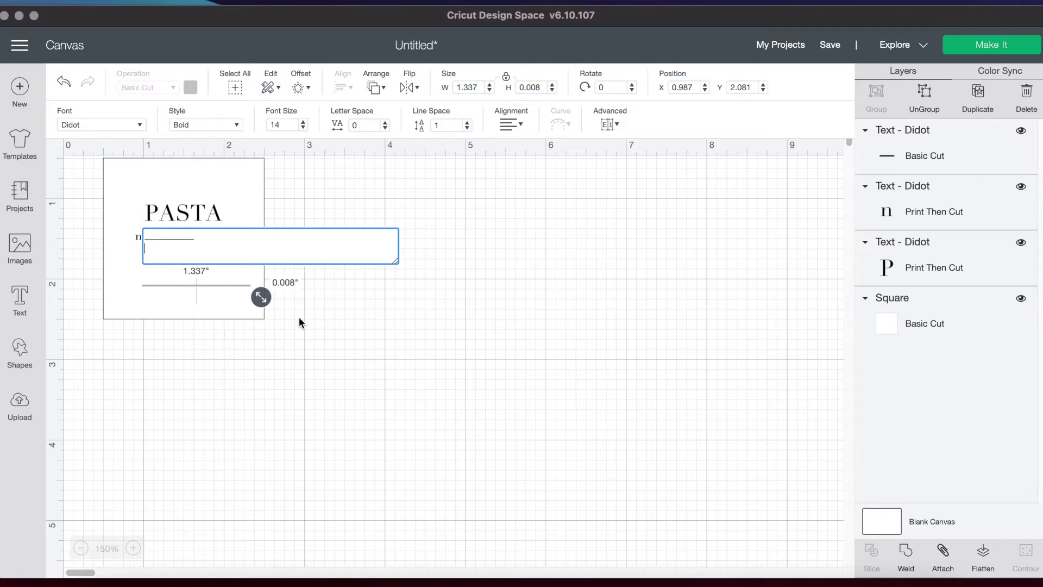
click(262, 313)
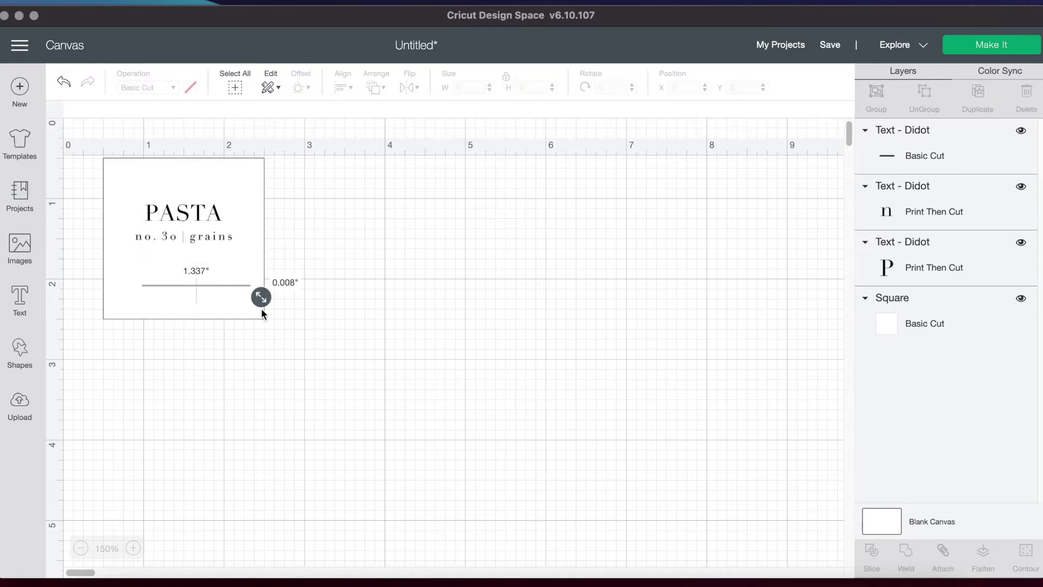
- Place the underscore line between "PASTA" and "no. 30 | grains" and set it to standard Print Then Cut in black
drag(237, 284, 224, 224)
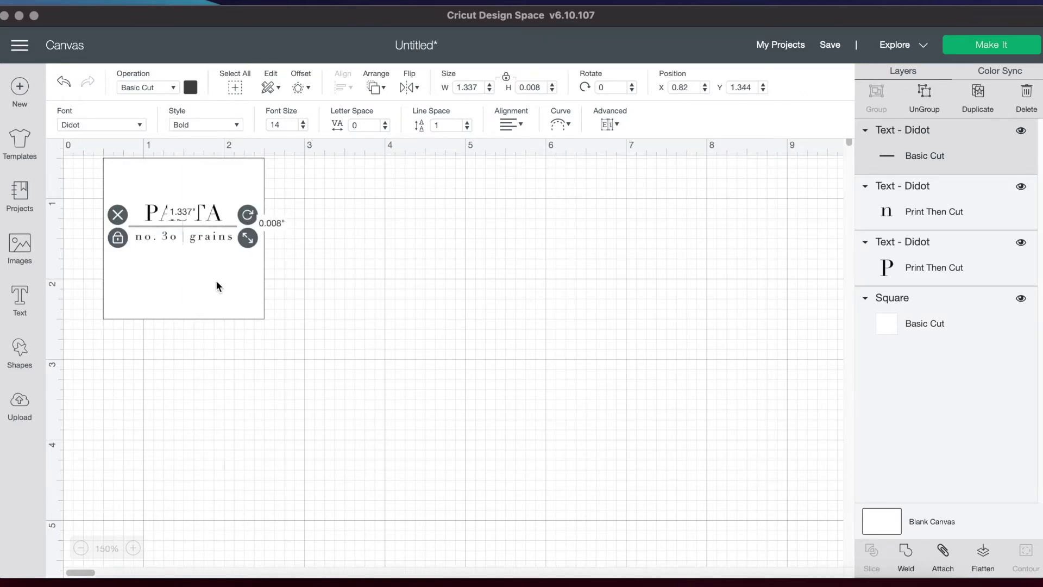
click(171, 89)
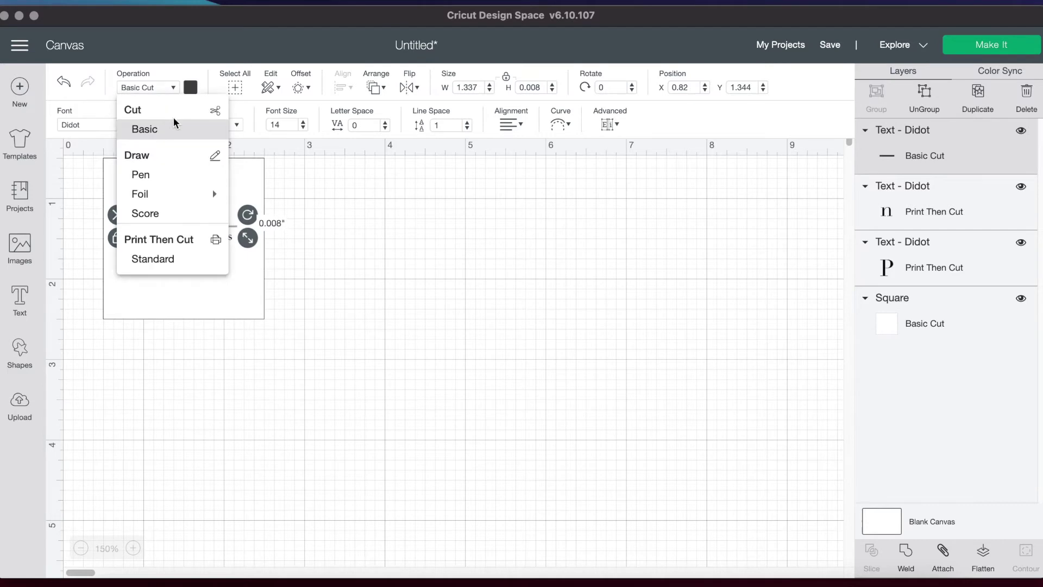
click(147, 258)
click(190, 87)
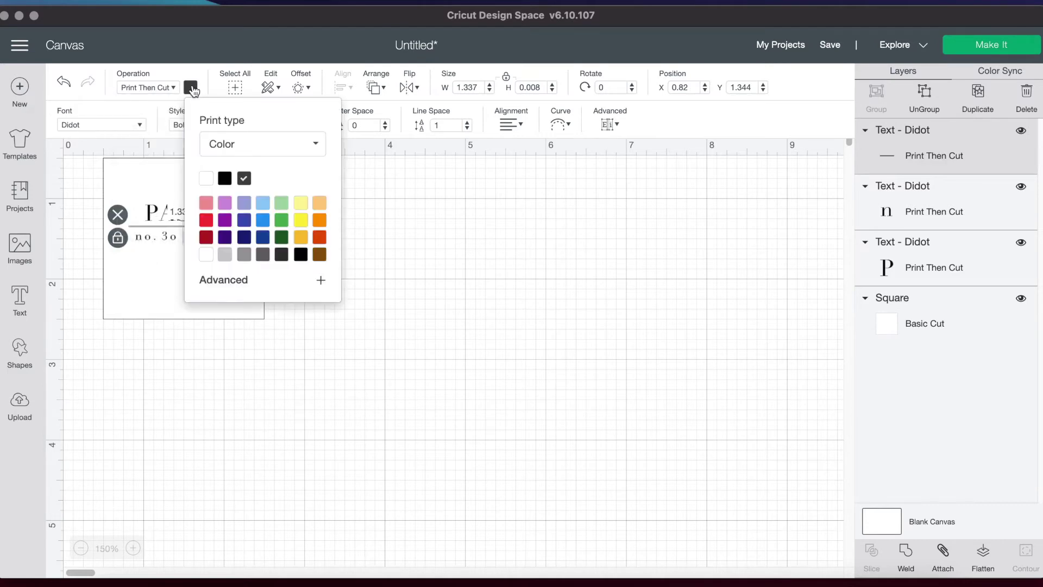
click(225, 178)
- Move the underscore line and the "no. 30 | grains" text slightly closer beneath "PASTA"
click(180, 219)
drag(193, 225, 197, 233)
click(198, 236)
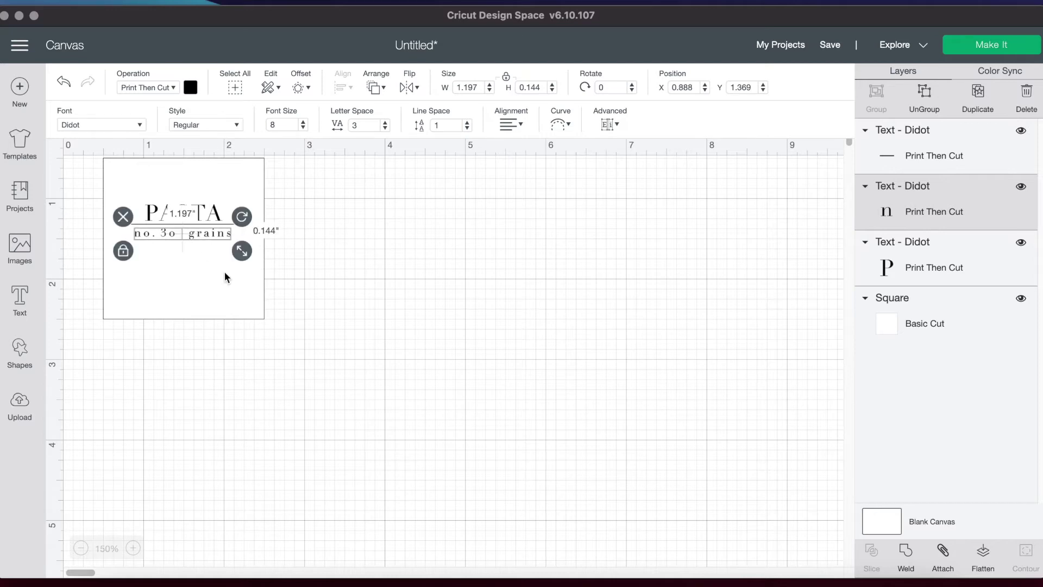
- Center the "no. 30 | grains" text and the underscore line horizontally with the square
click(225, 278)
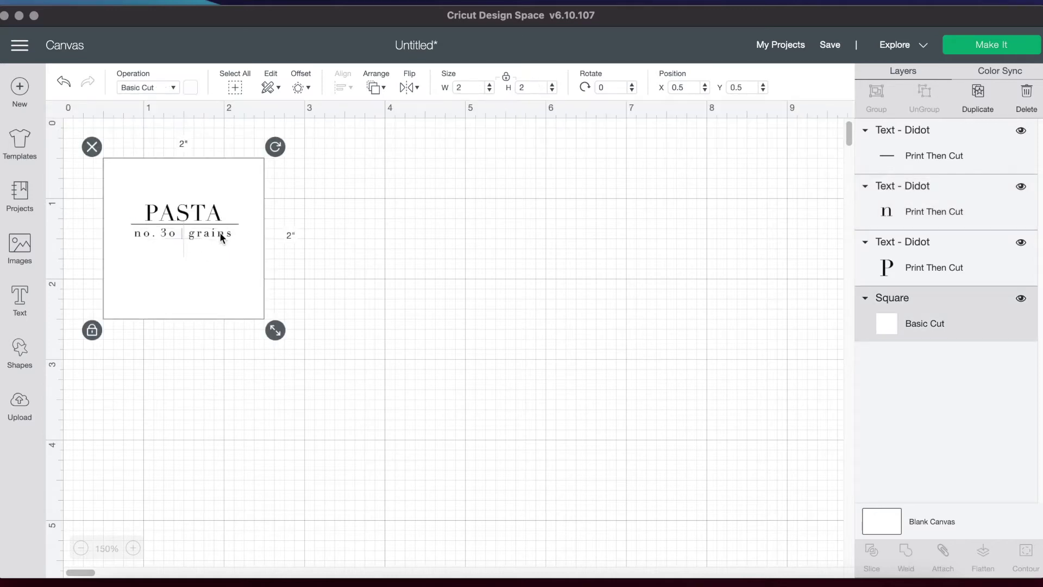
key(Tab)
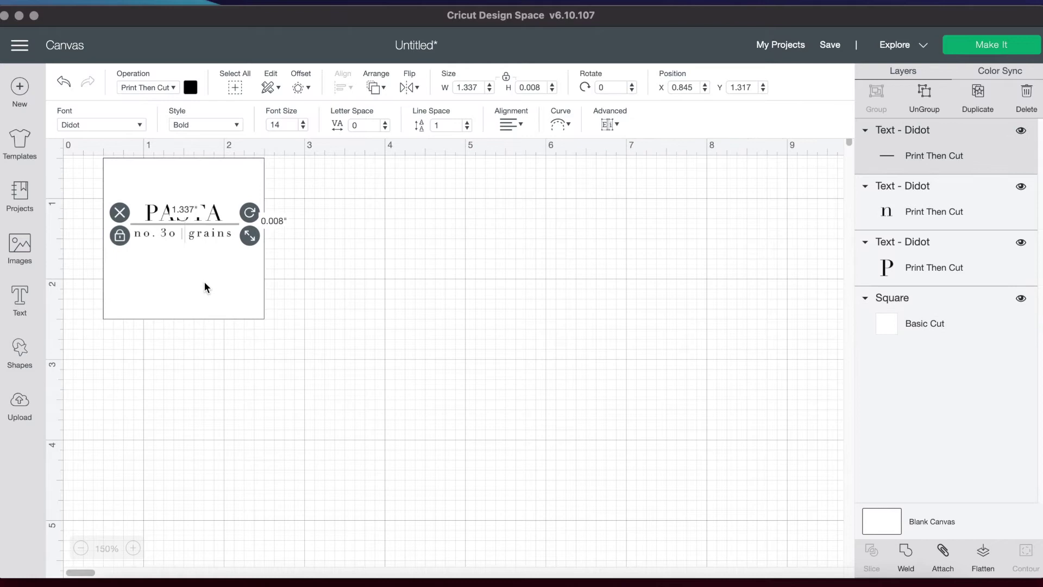
click(204, 283)
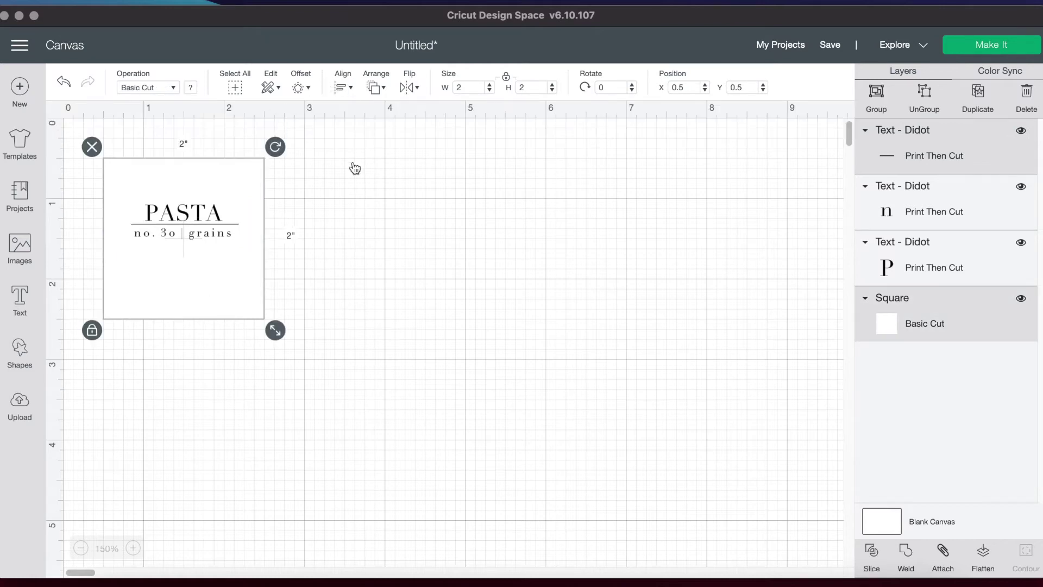
click(357, 147)
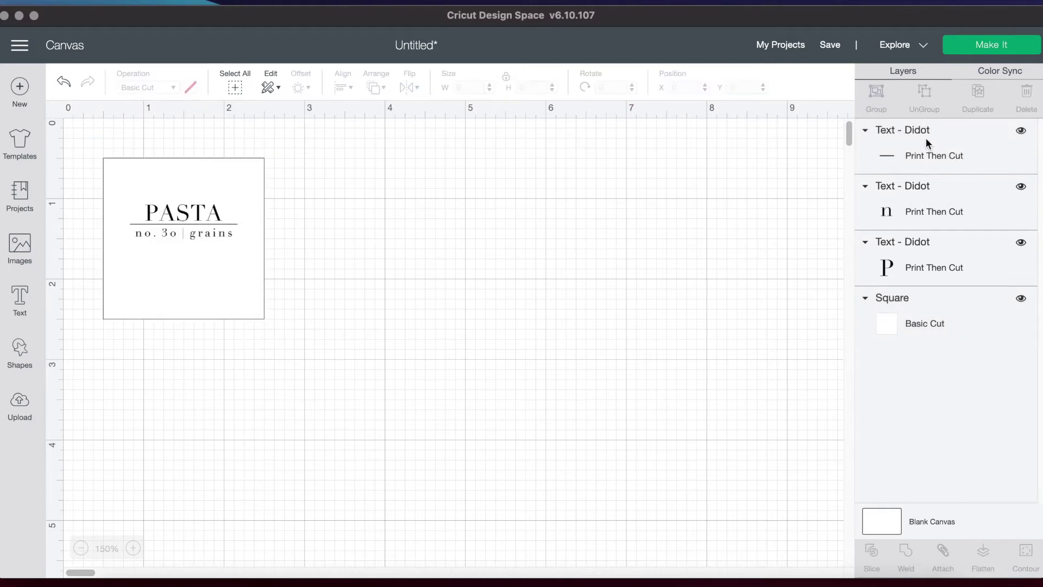
- Attach the underscore line, "no. 30 | grains" and "PASTA" to each other, leaving out the square
shift+click(921, 200)
shift+click(927, 254)
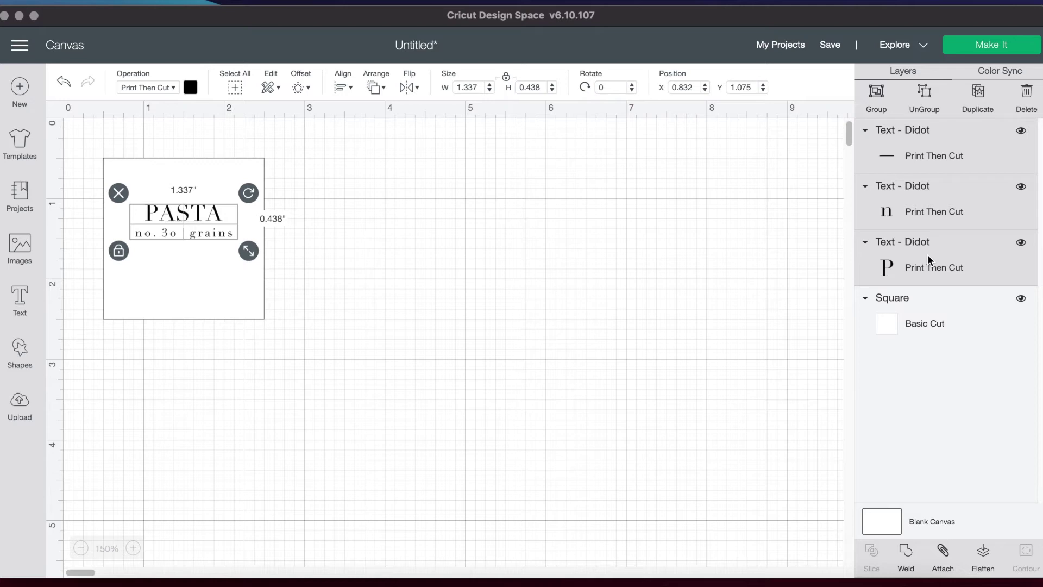
click(943, 561)
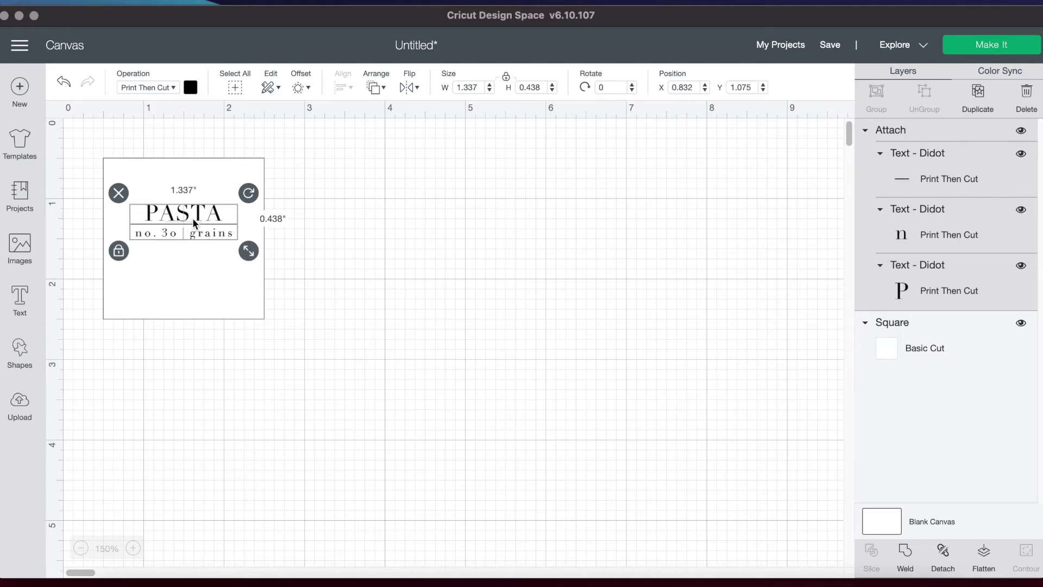
- Center the attached text group vertically with the square and attach the two together as one label
shift+click(908, 337)
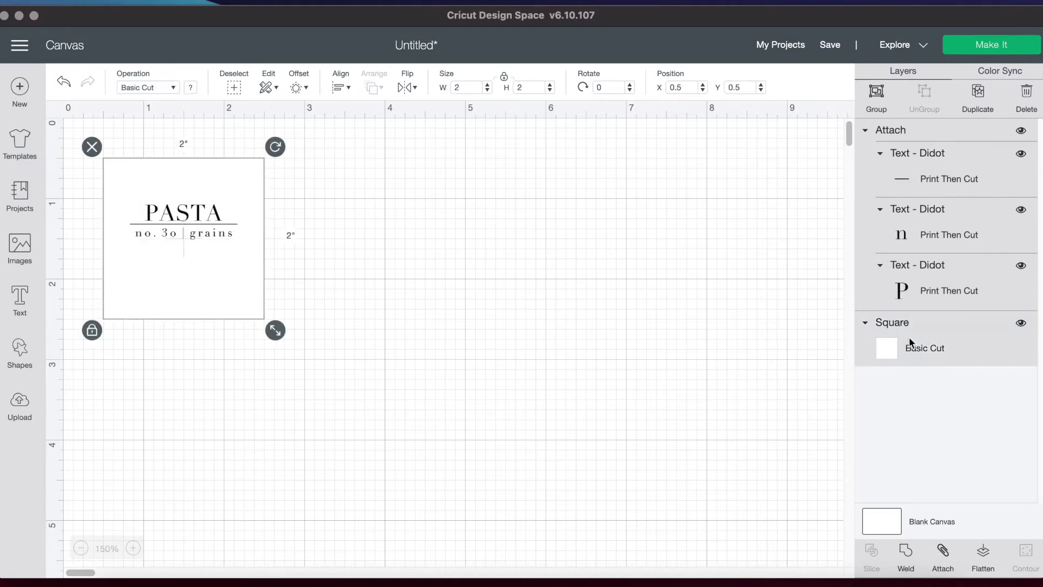
click(342, 87)
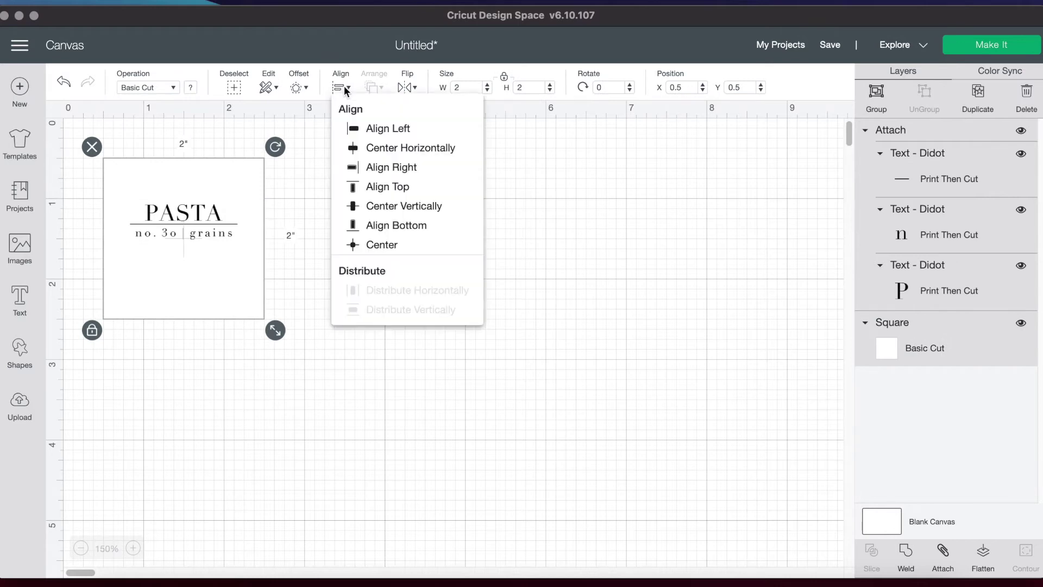
click(372, 206)
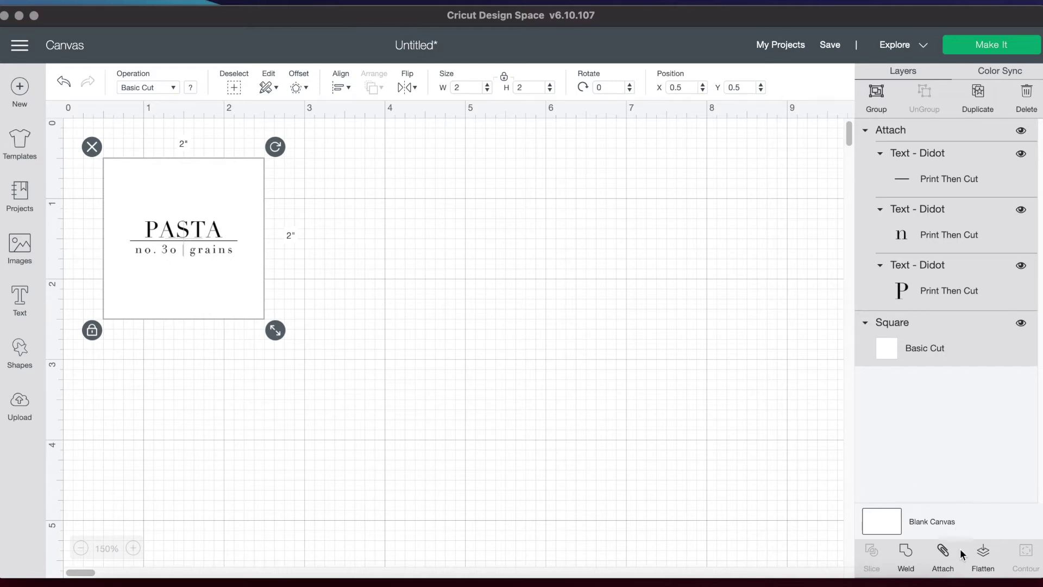
click(943, 558)
click(573, 476)
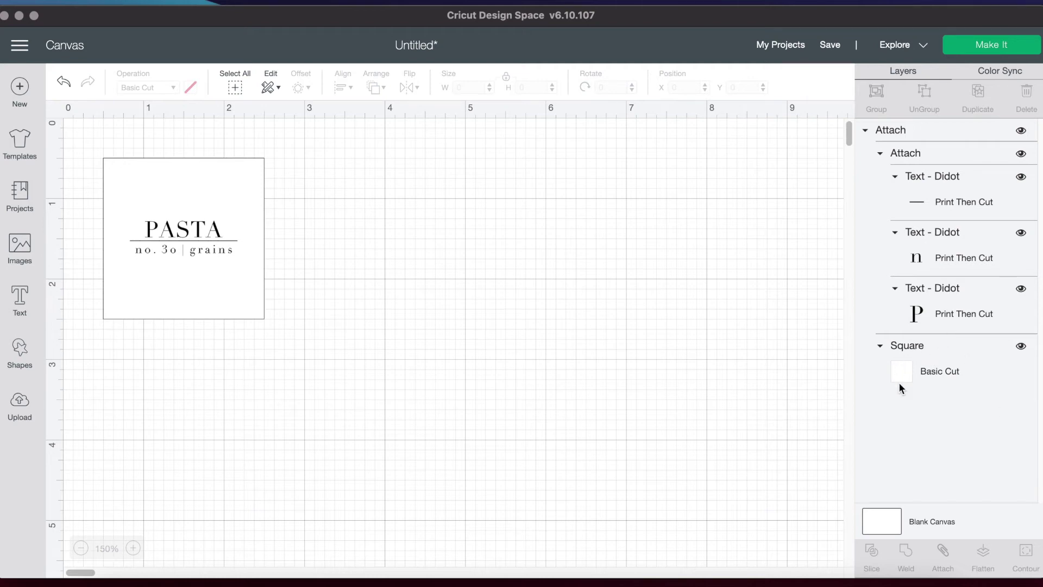
- Duplicate the attached "PASTA" label and arrange the two labels side by side
drag(210, 184, 356, 159)
click(348, 249)
click(164, 162)
key(super+d)
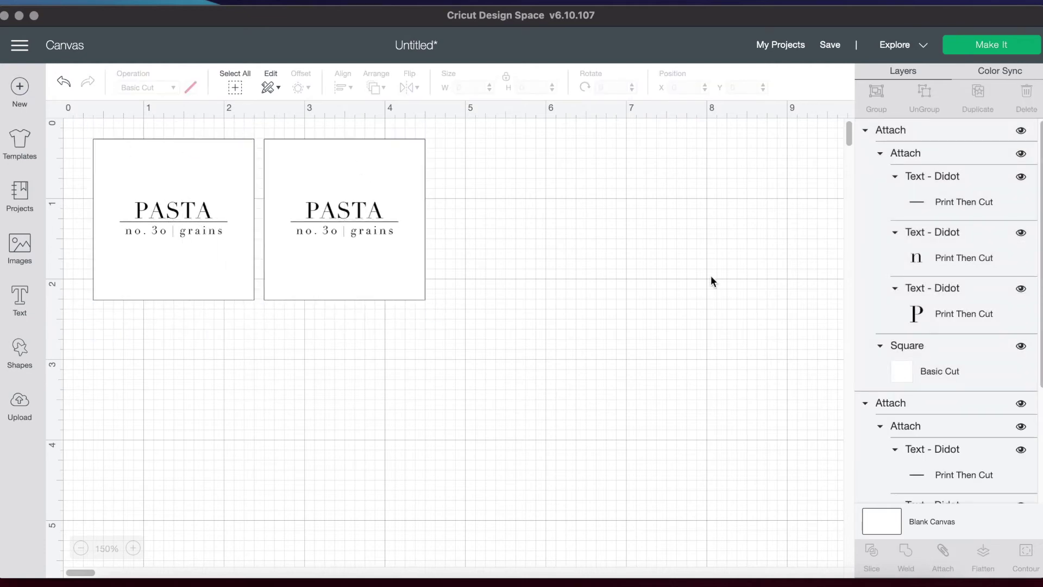
- Detach the second label's text group and its square so every element can be edited separately
click(924, 156)
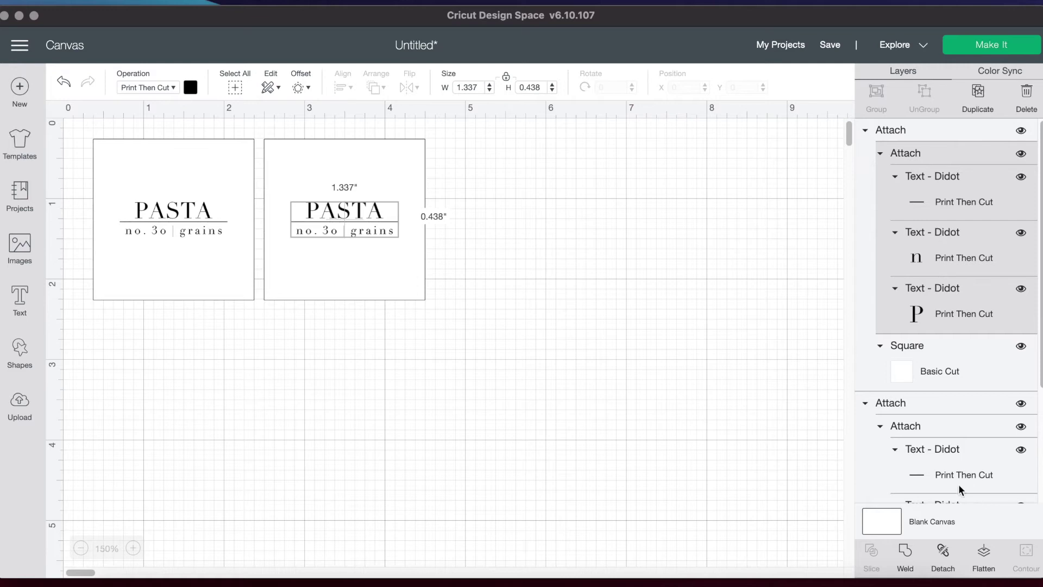
click(942, 553)
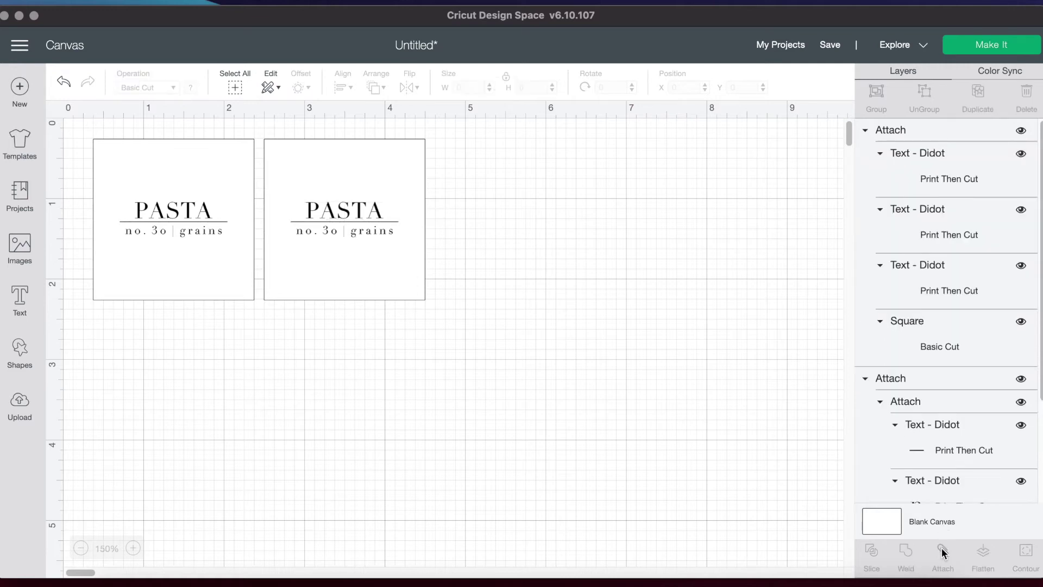
click(925, 146)
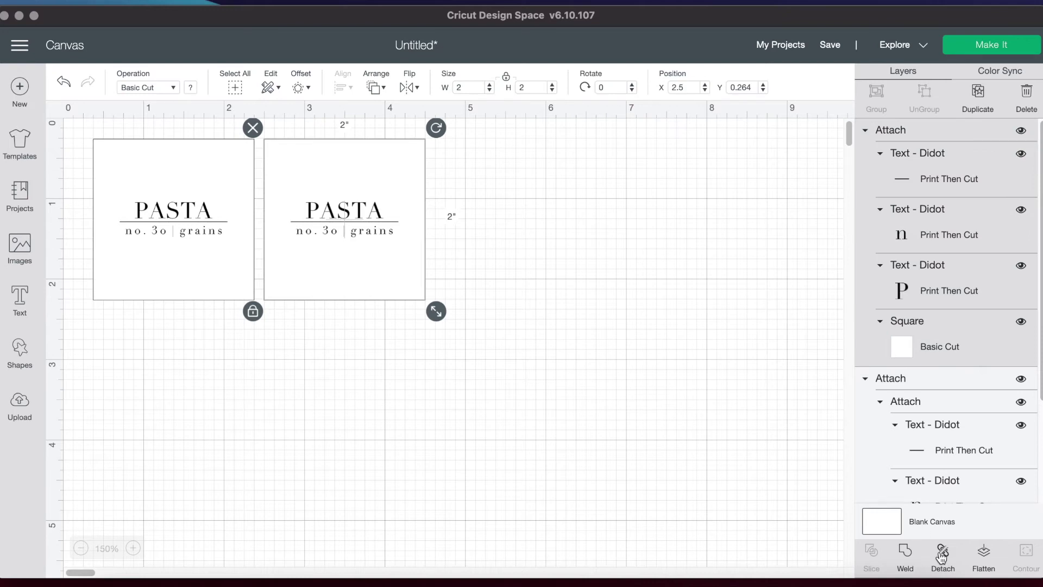
click(942, 554)
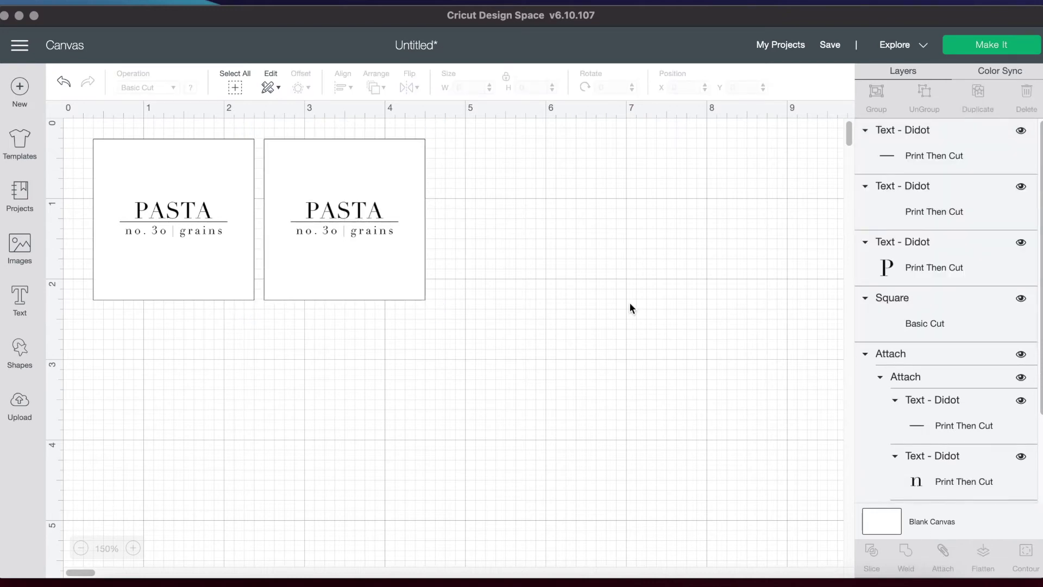
- Replace the second label's "PASTA" text with "CEREAL"
double_click(370, 210)
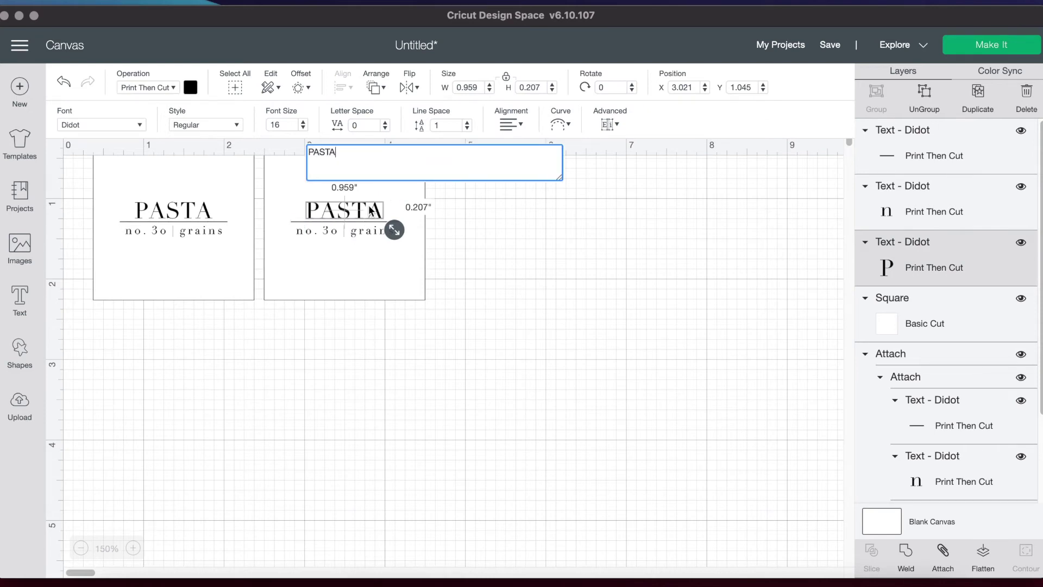
key(super+a)
text(CEREAL)
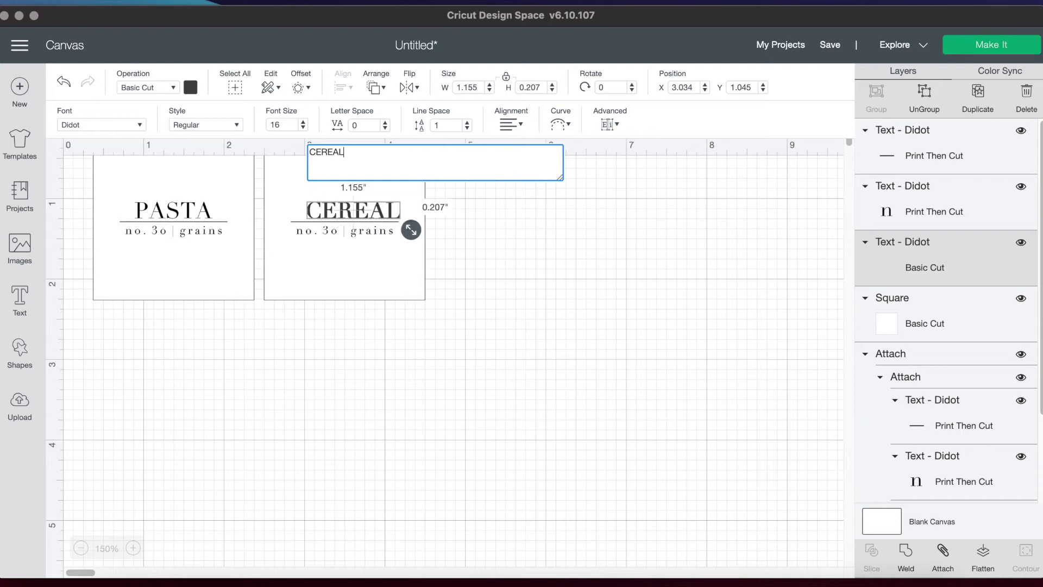
- Center the "CEREAL" text horizontally with its square
click(356, 269)
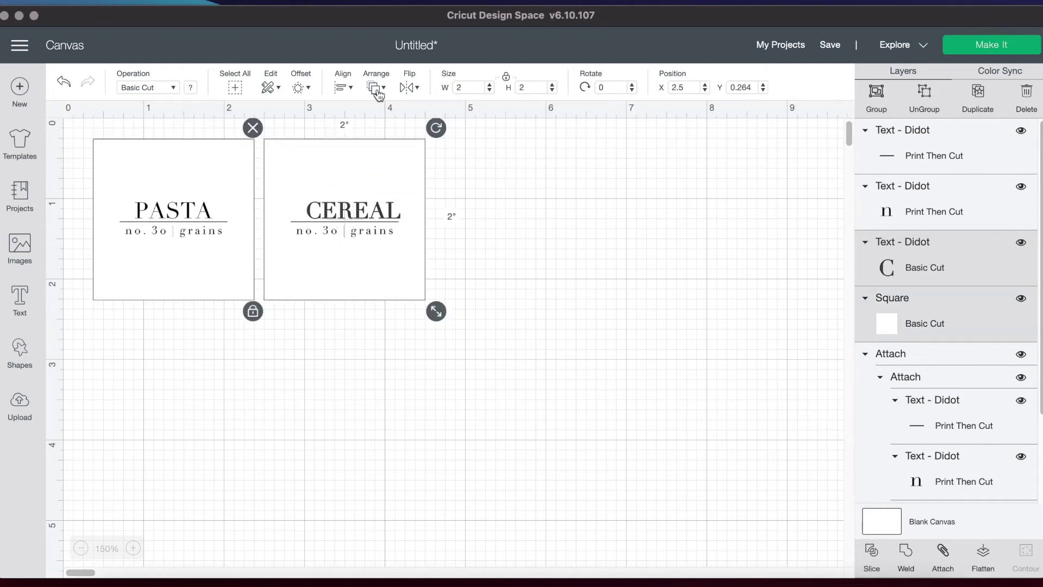
click(349, 86)
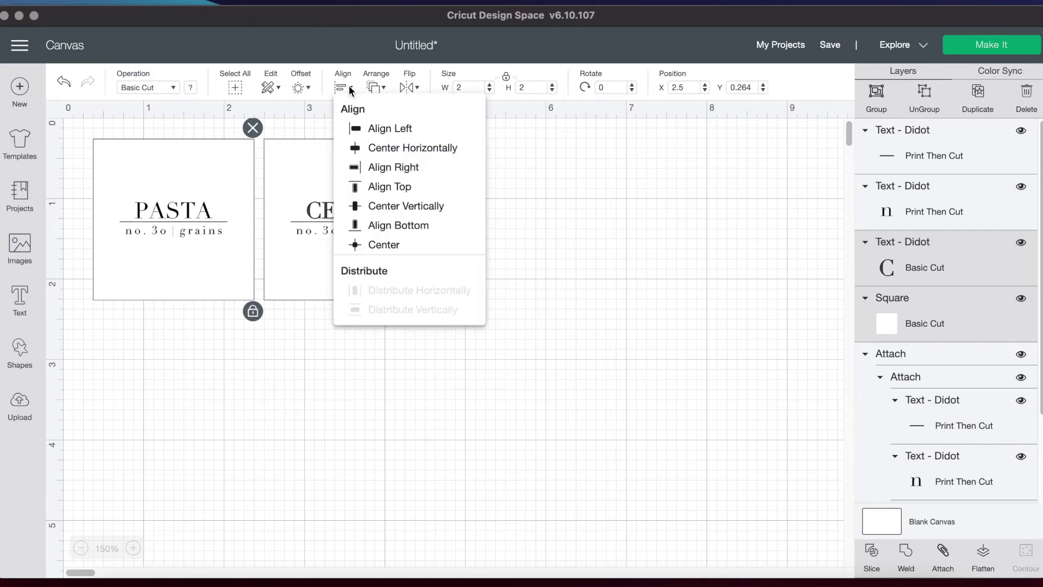
click(398, 151)
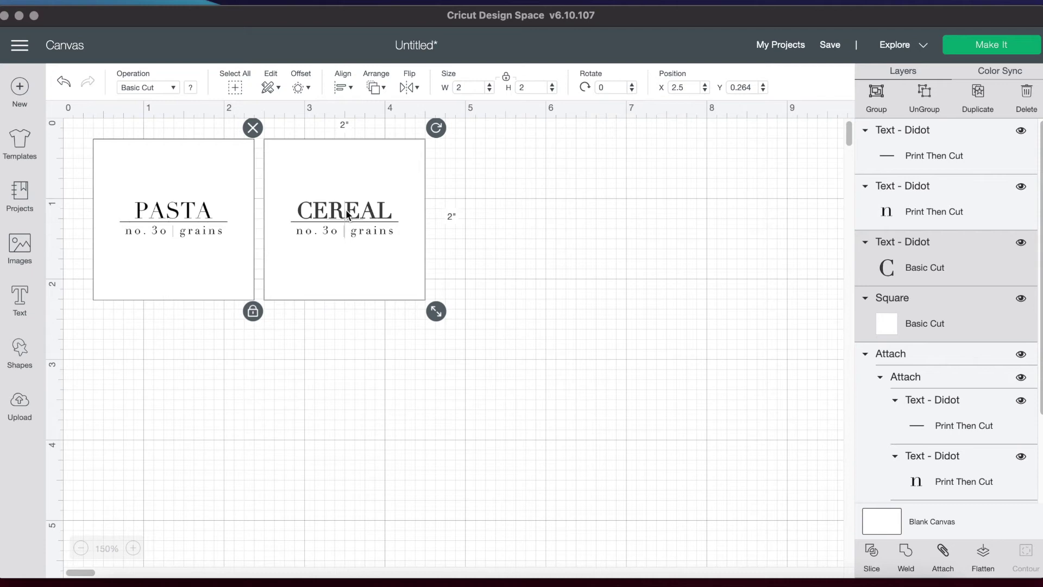
- Set the "CEREAL" text to the standard Print Then Cut operation and color it black
click(943, 265)
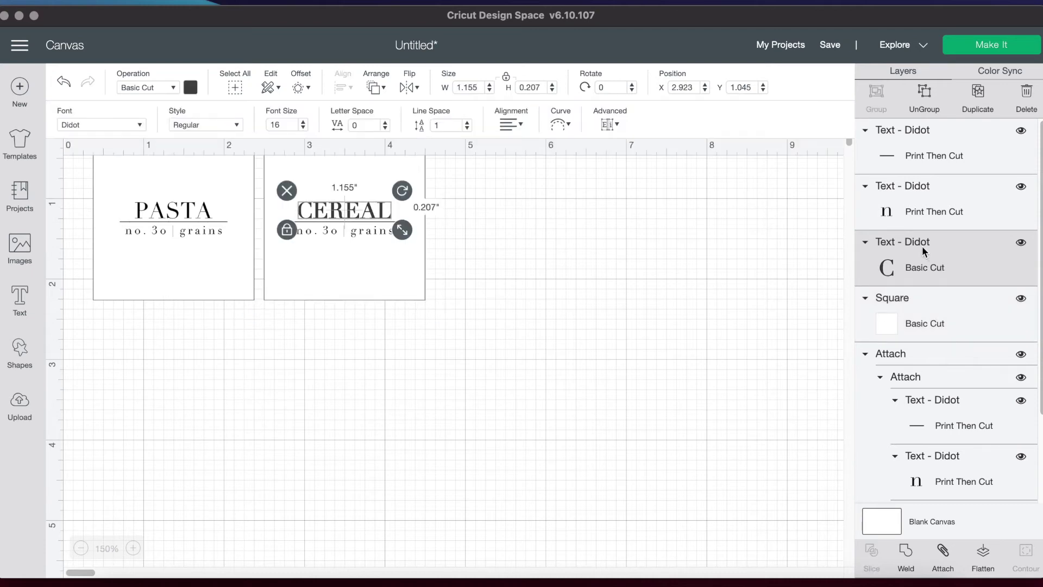
click(156, 88)
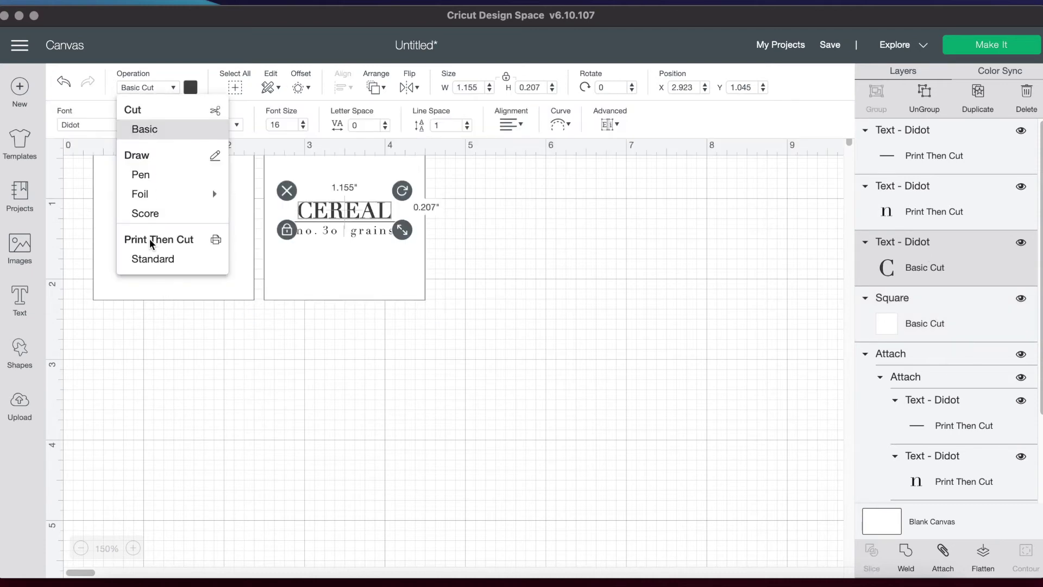
click(153, 259)
click(190, 87)
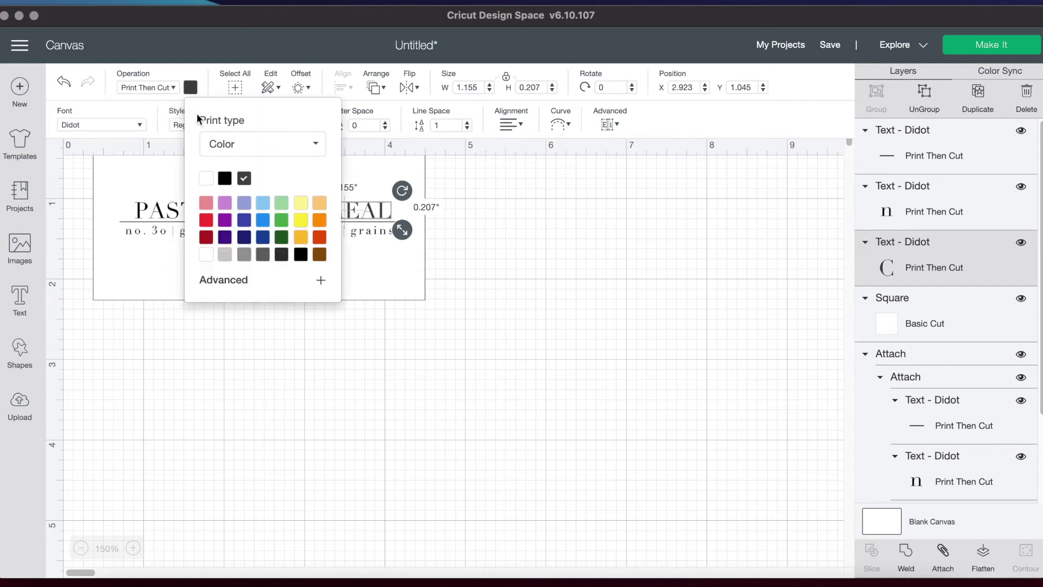
click(225, 181)
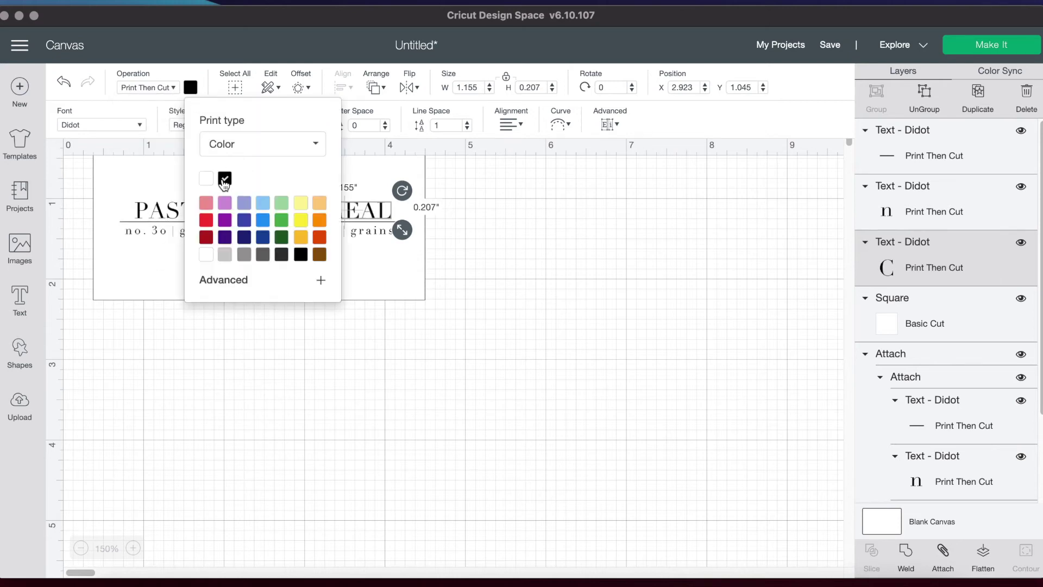
click(403, 360)
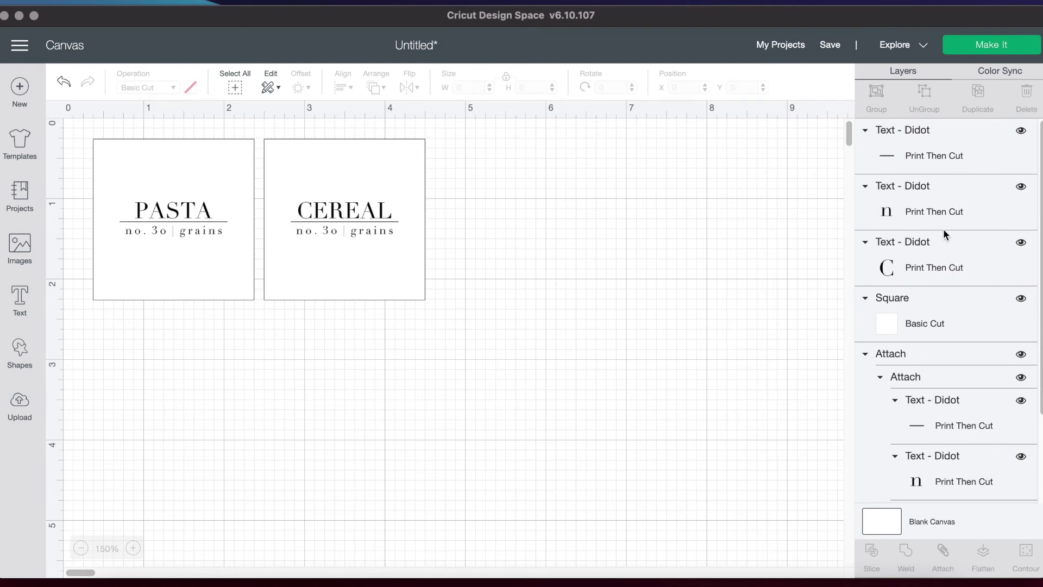
- Change the number in the "CEREAL" label's subtitle so it reads "no. 31 | grains"
click(326, 230)
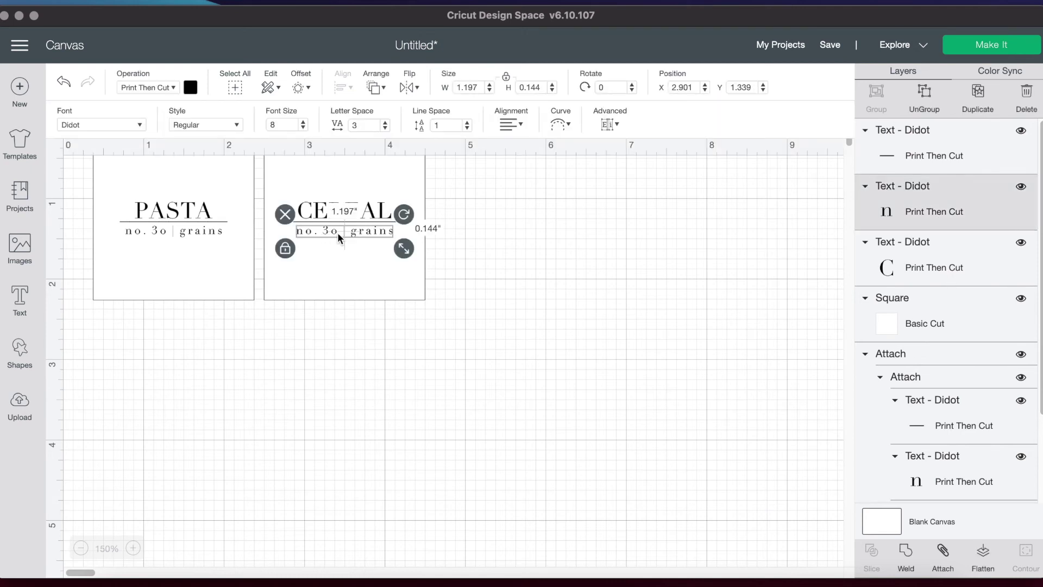
double_click(338, 233)
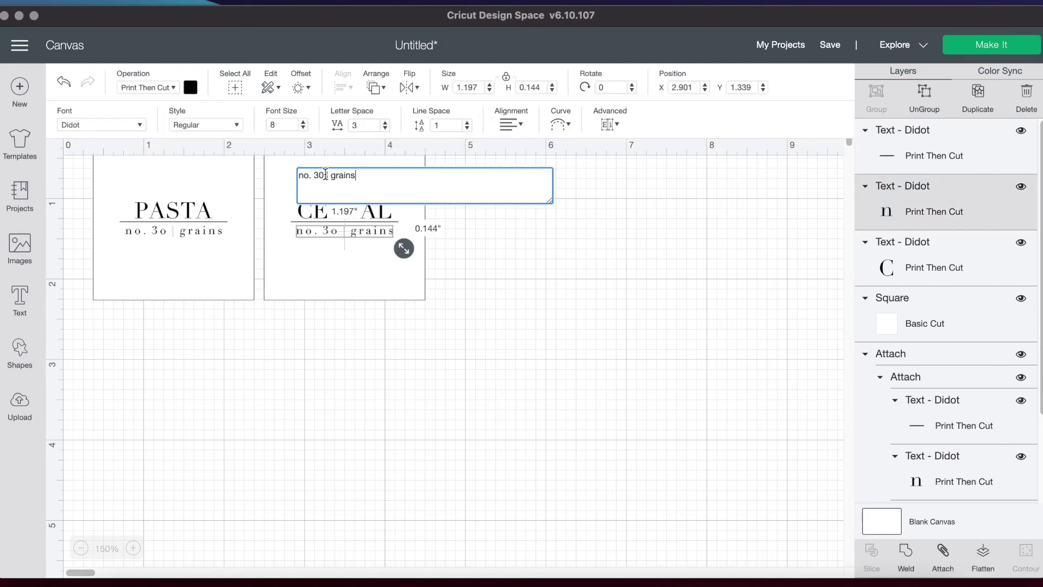
key(BackSpace)
text(1)
- Select the "CEREAL" label's texts, line and square together and attach them
click(442, 331)
drag(442, 328, 319, 141)
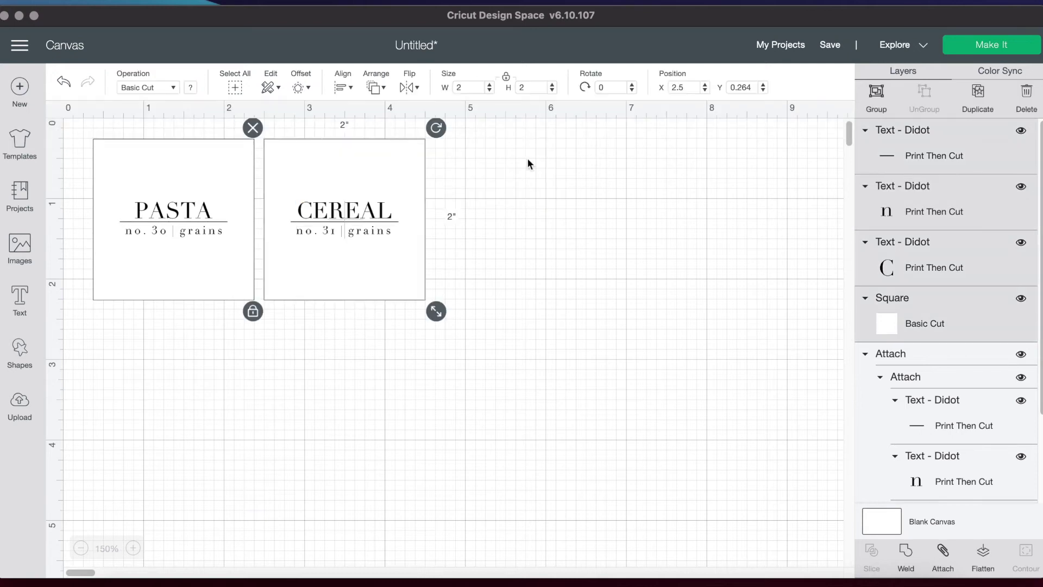
click(947, 551)
- Flatten the attached "PASTA" label into a single Print Then Cut image
click(975, 314)
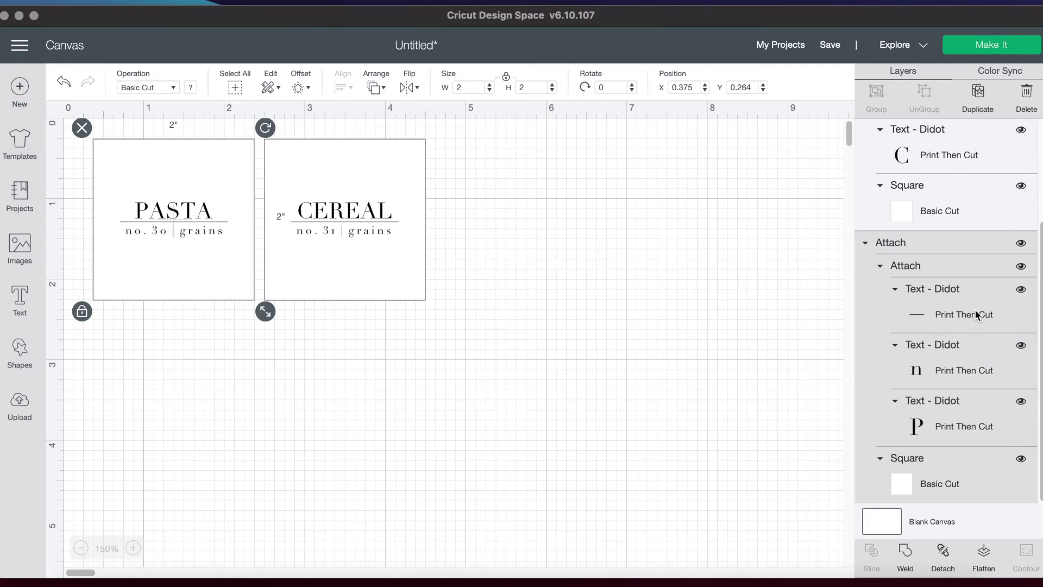
click(974, 314)
click(947, 275)
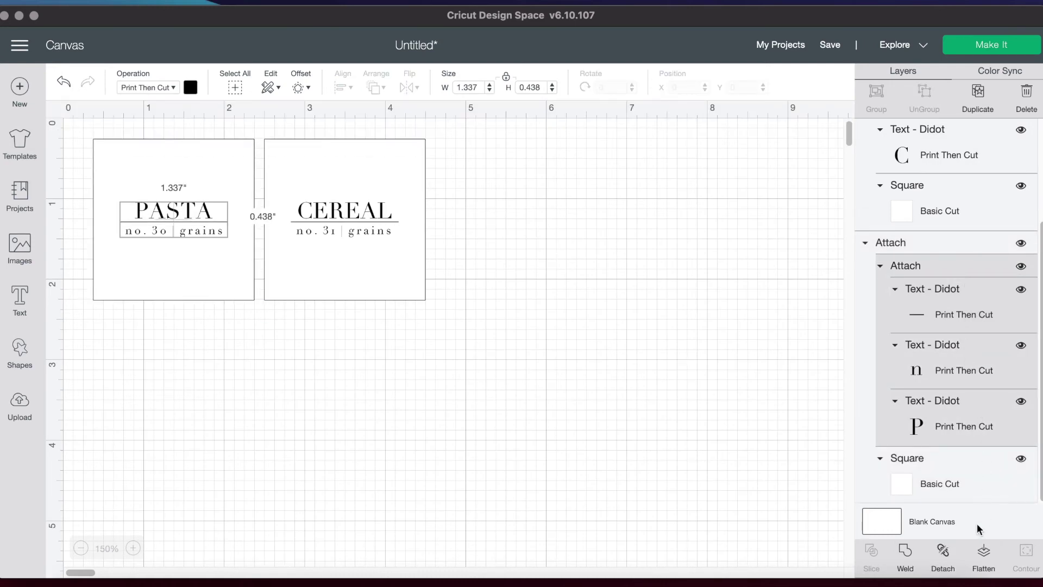
click(982, 557)
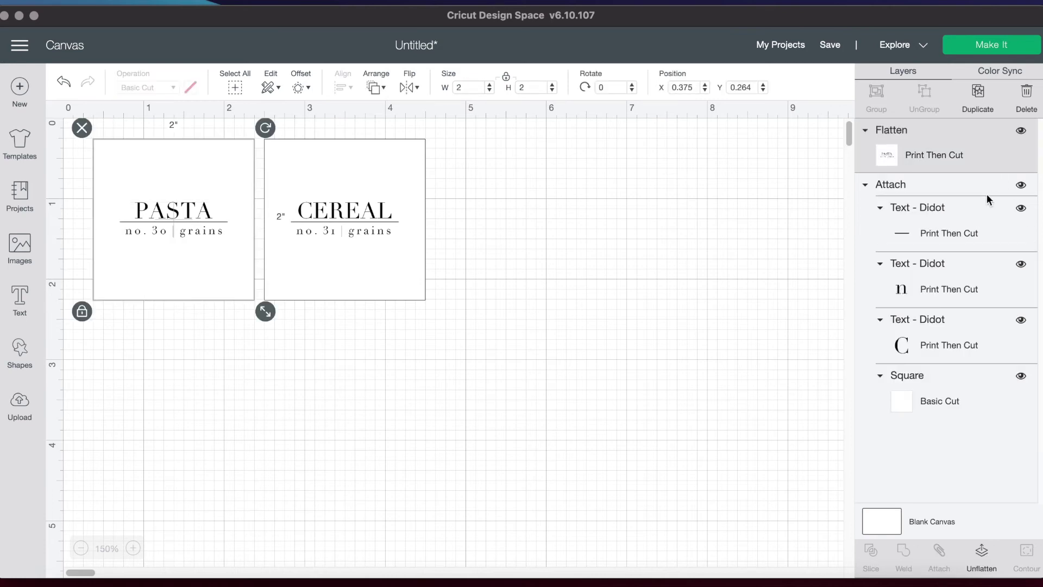
- Flatten the whole attached "CEREAL" label into a single Print Then Cut image
click(952, 207)
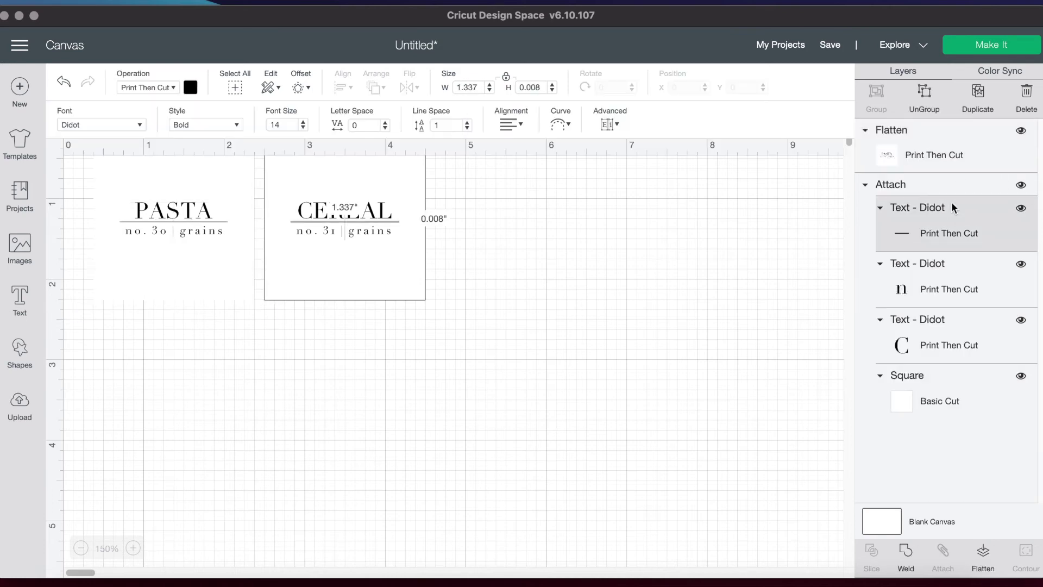
click(923, 190)
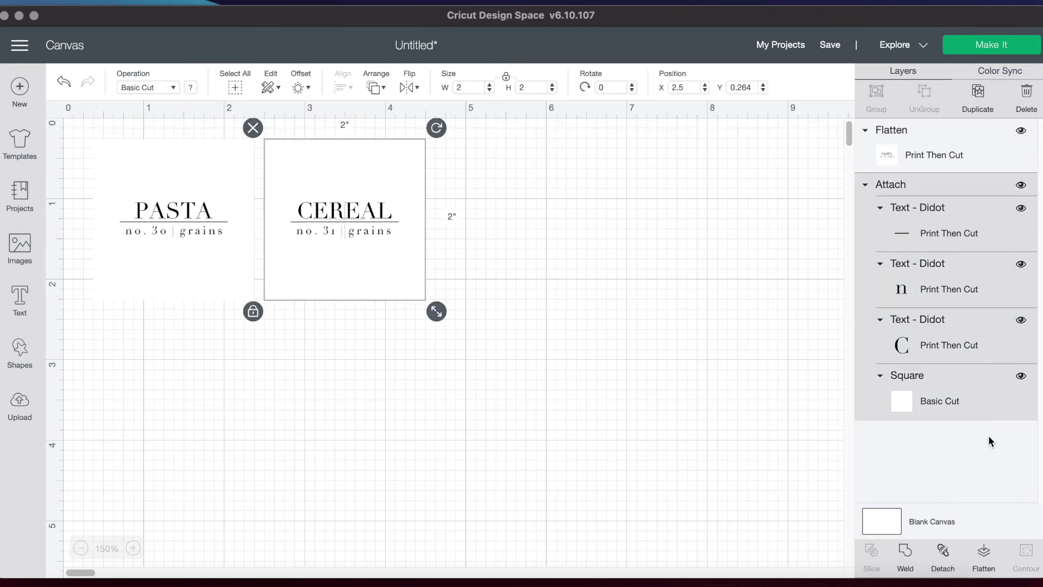
click(983, 554)
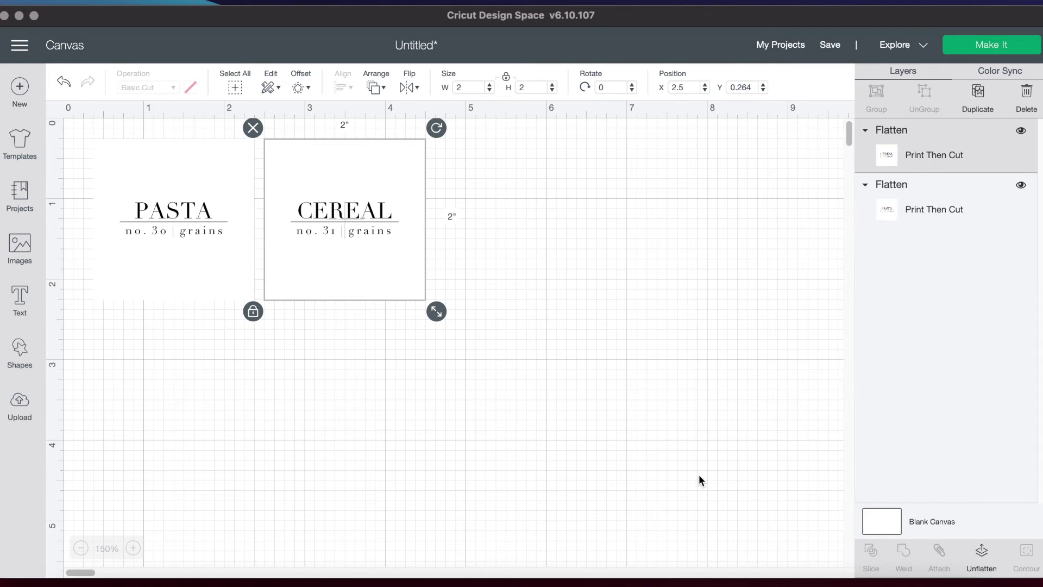
click(698, 476)
- Send the labels to mat preparation, apply 2 project copies and continue to the print stage
click(982, 52)
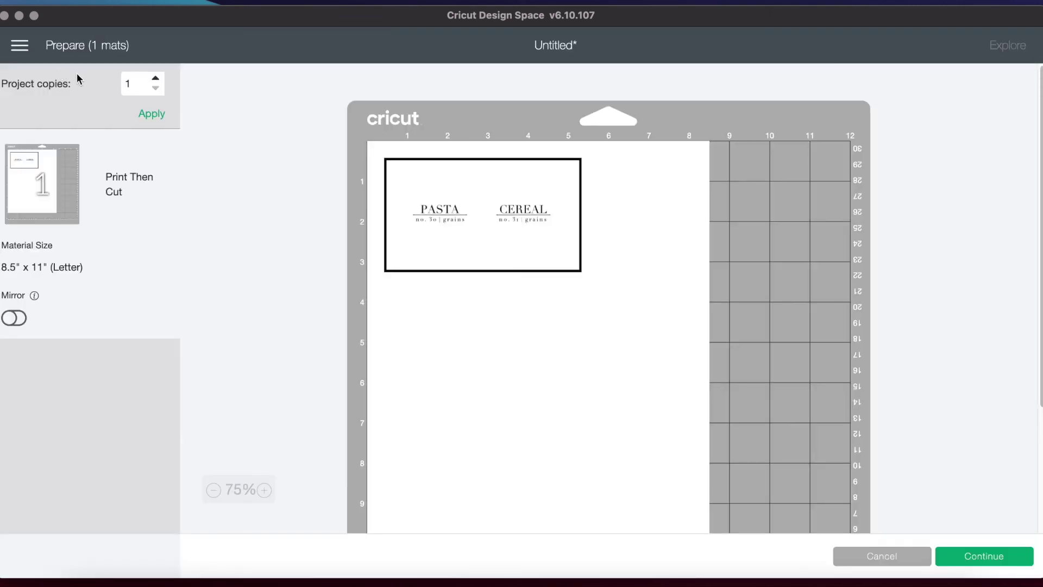
click(150, 115)
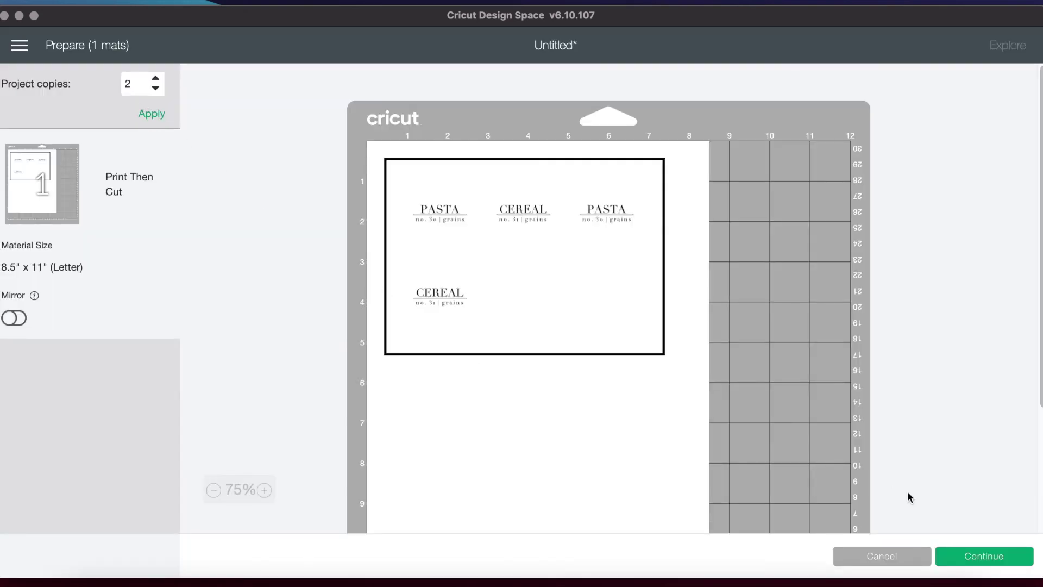
click(952, 554)
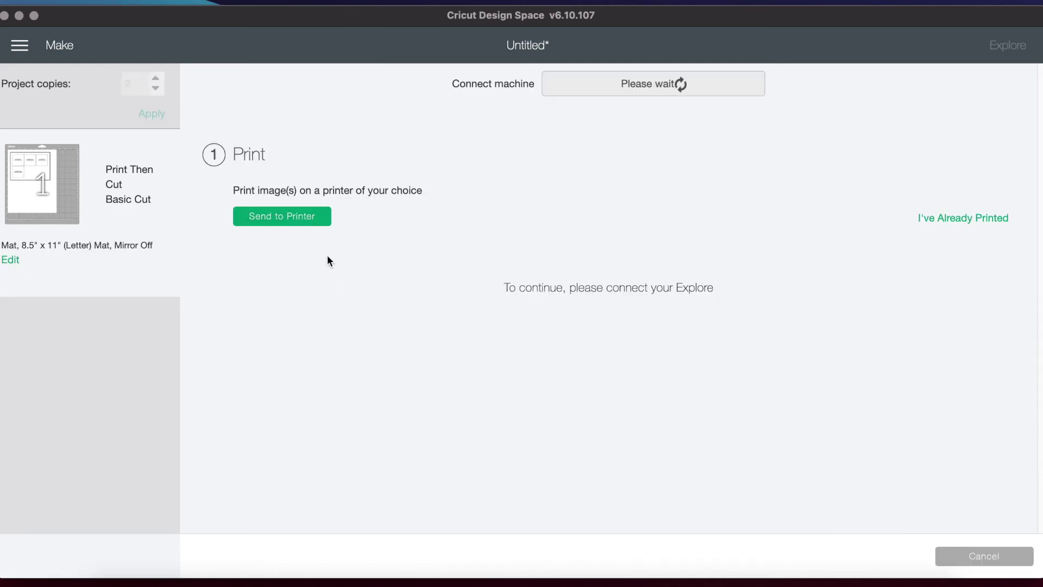
- Open the print setup, turn off Add Bleed and enable Use System Dialog
click(297, 220)
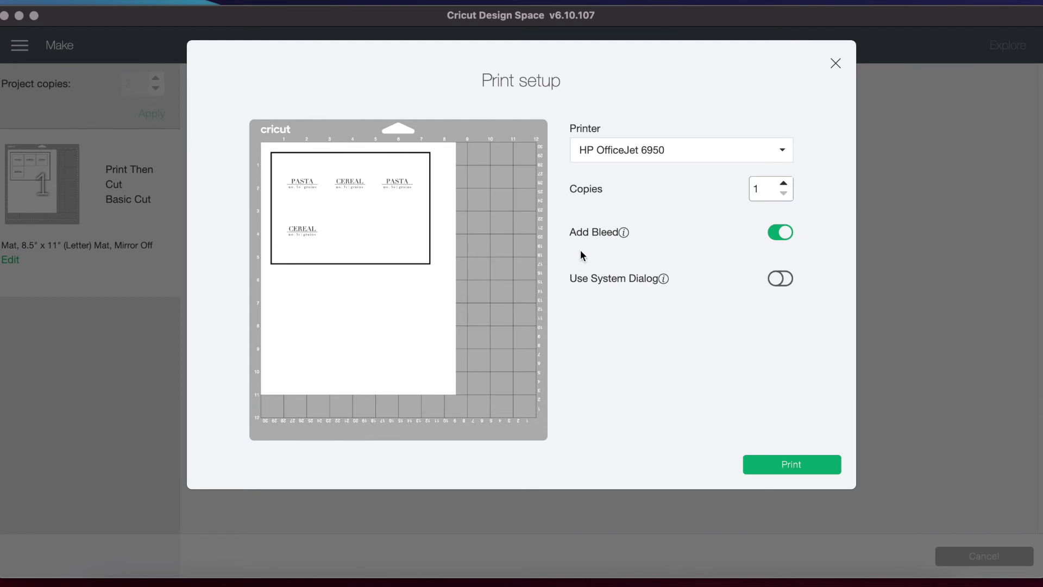
click(770, 233)
click(782, 281)
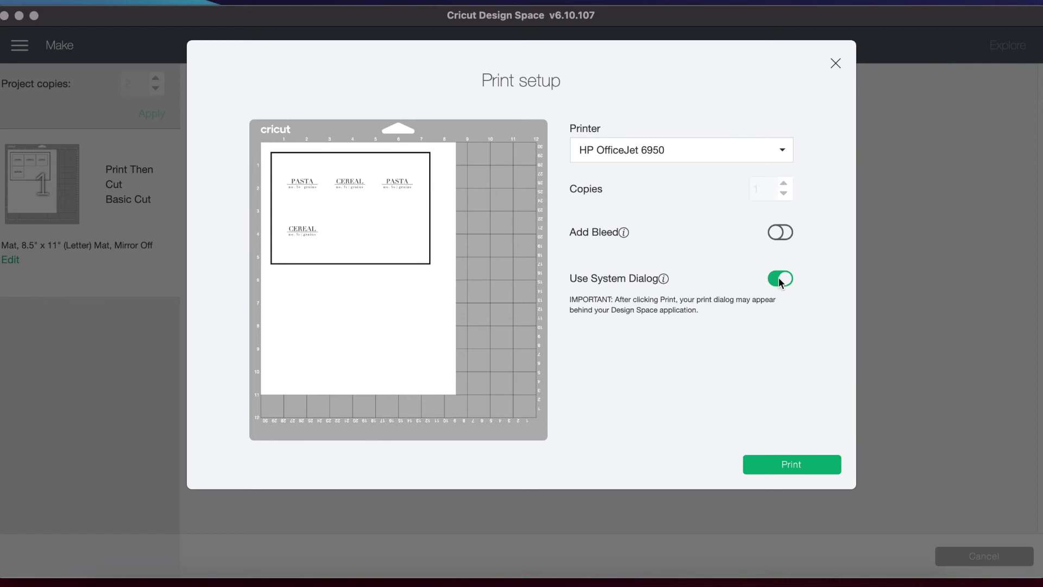
- Start printing, minimize the design window to reach the system print dialog, and enable Black & White
click(807, 470)
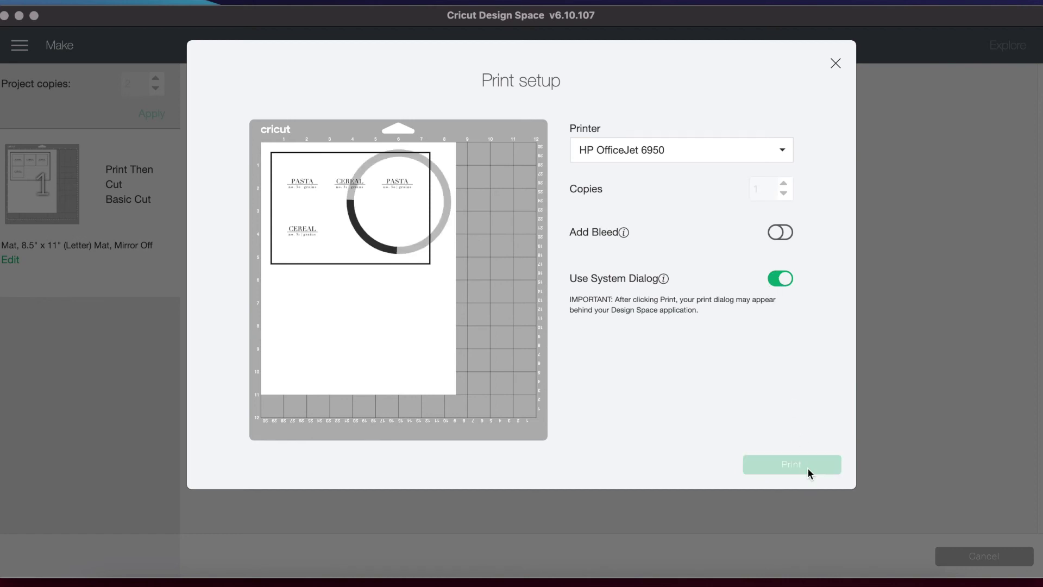
click(19, 16)
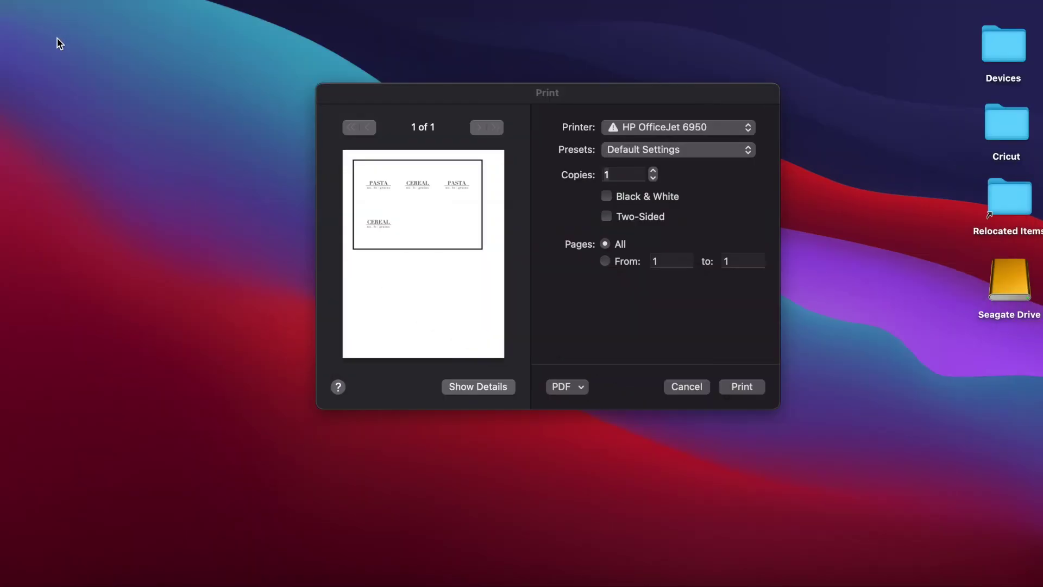
click(608, 197)
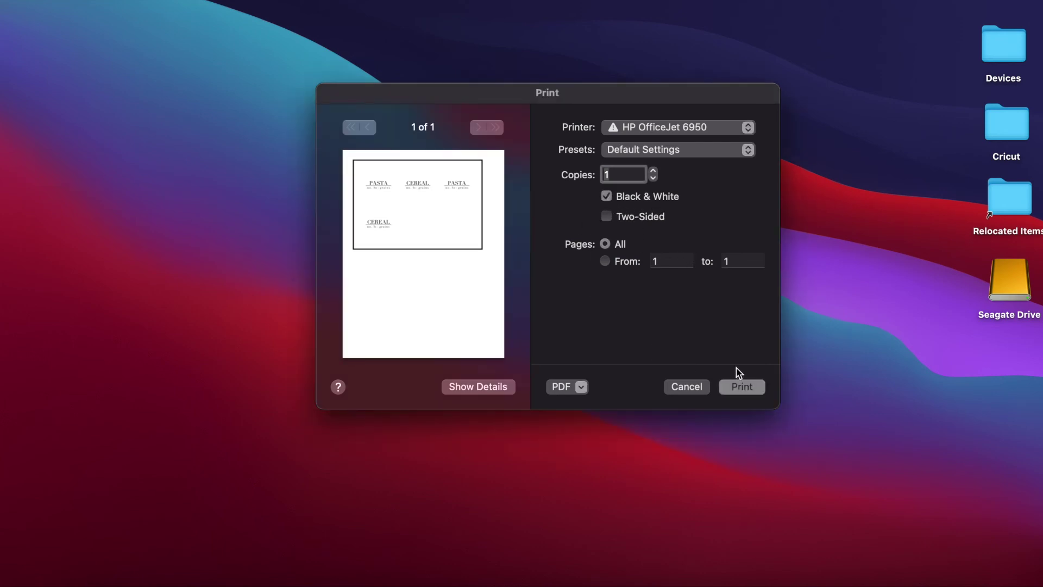